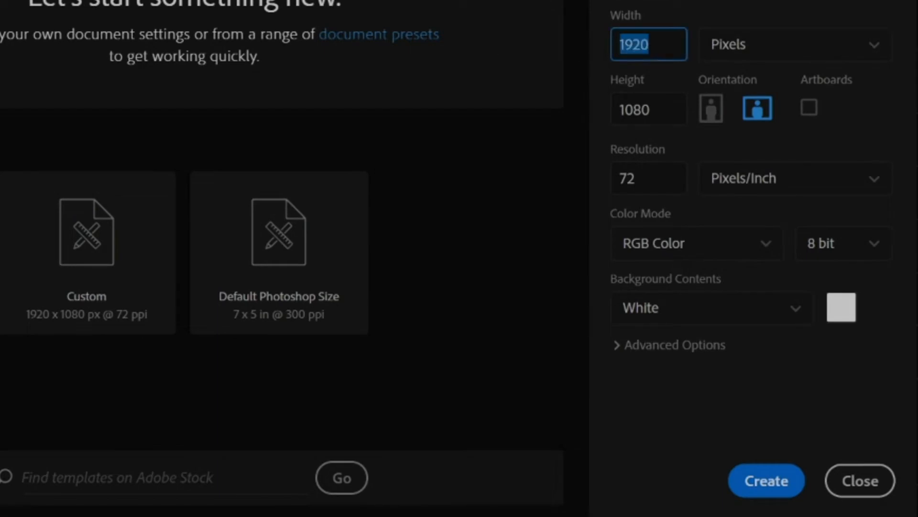
- Create a new white document 1920 pixels wide and 1080 pixels high at 72 pixels/inch in RGB Color
text(1920)
drag(656, 110, 584, 107)
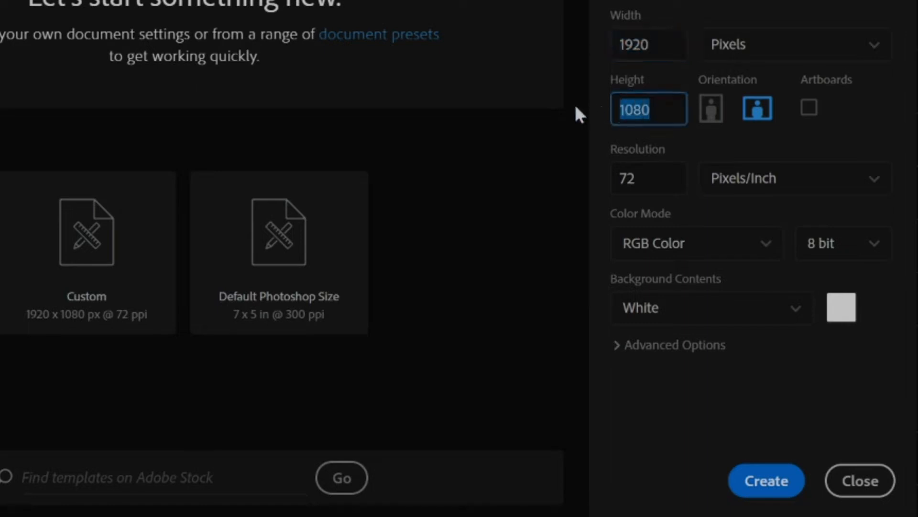
click(727, 61)
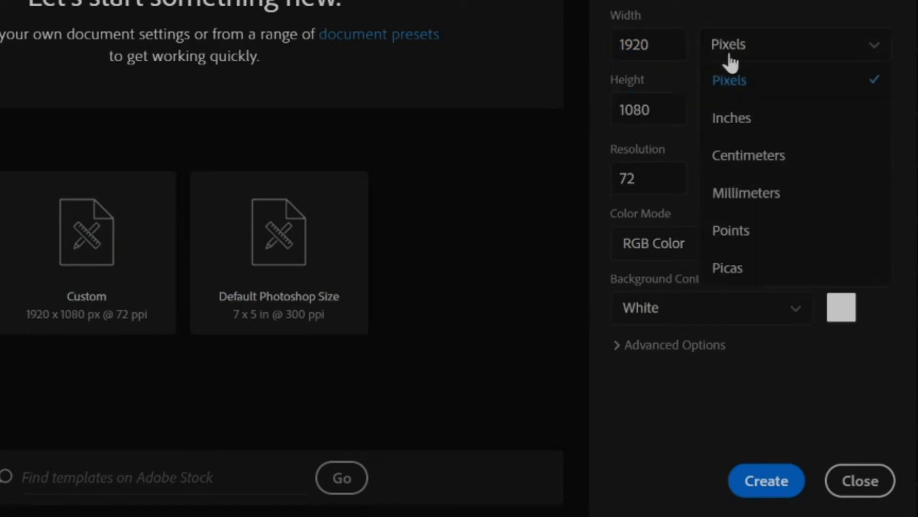
click(802, 92)
drag(639, 178, 612, 185)
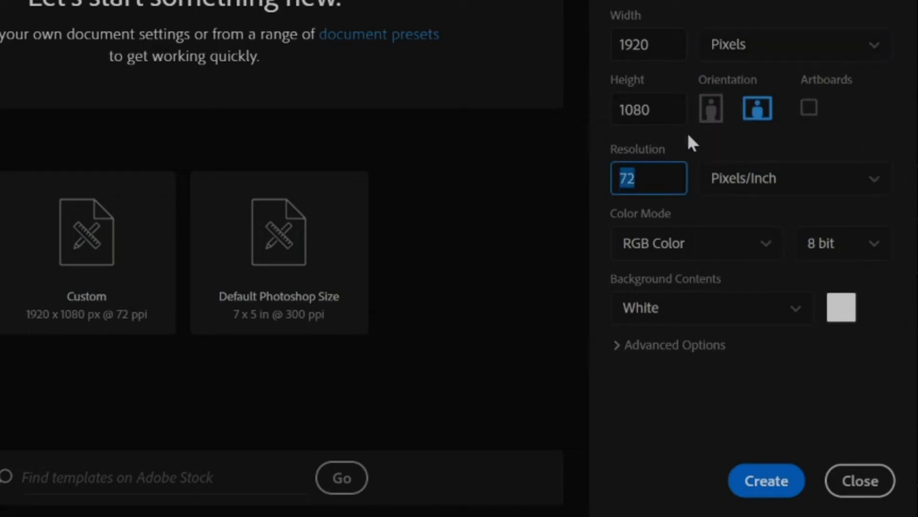
click(699, 148)
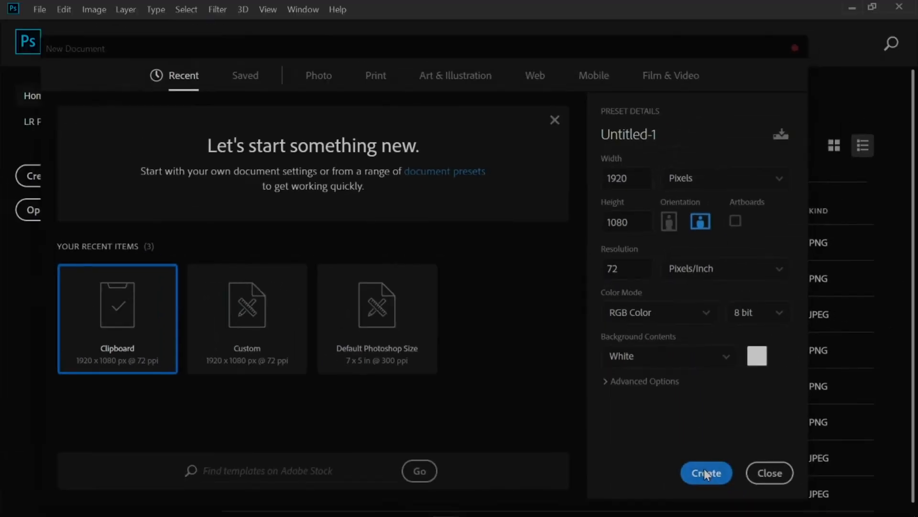
click(766, 481)
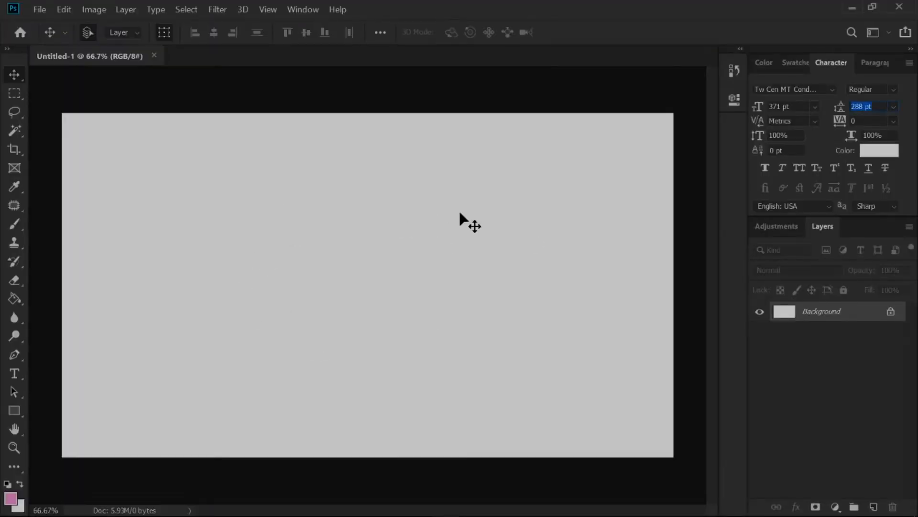
- Unlock the background layer and fill it with pink #eca2d4 using the Paint Bucket tool
click(891, 311)
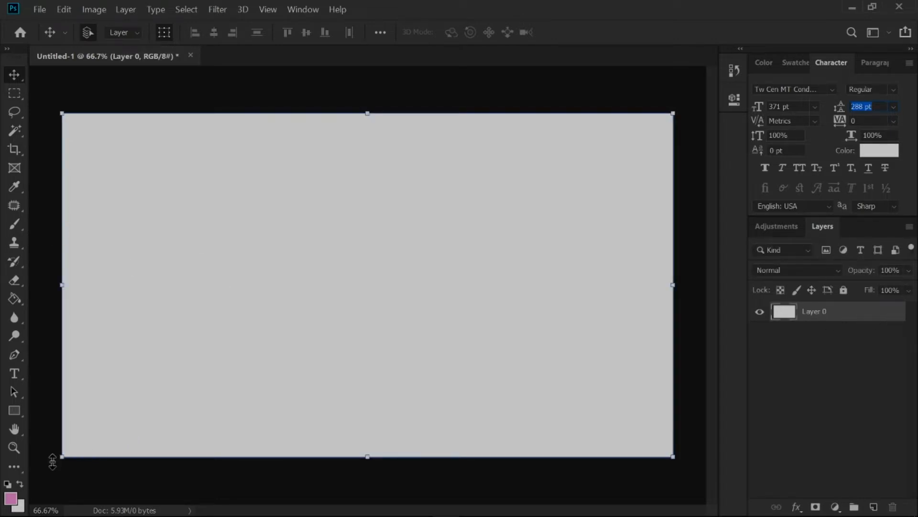
click(10, 498)
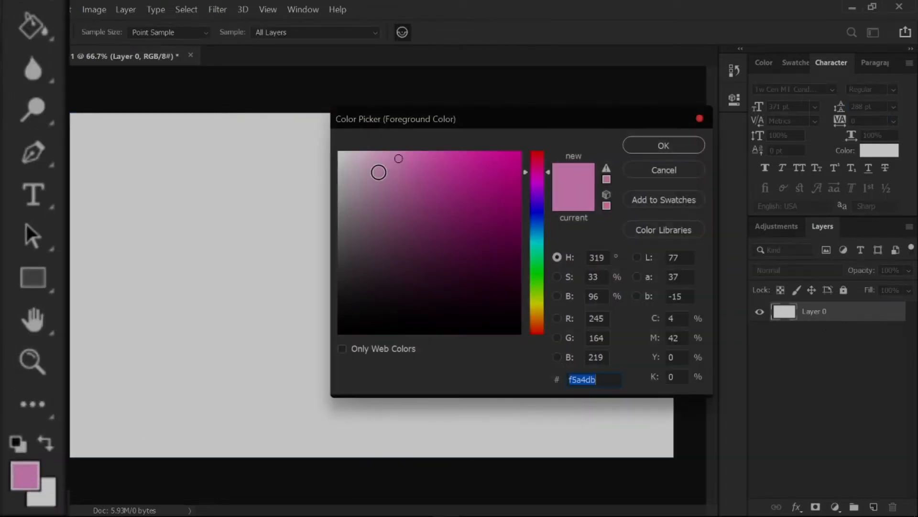
mouse_move(400, 156)
mouse_down()
mouse_move(392, 177)
mouse_move(396, 166)
mouse_up()
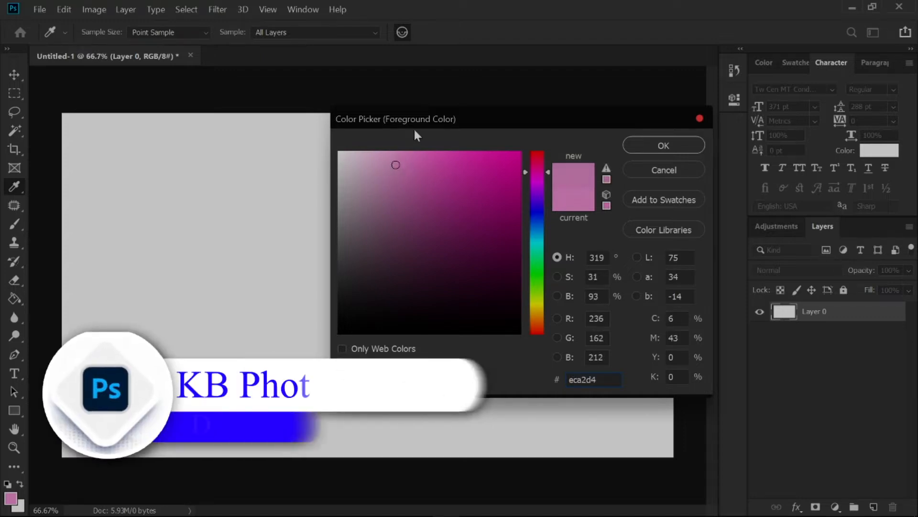
click(658, 143)
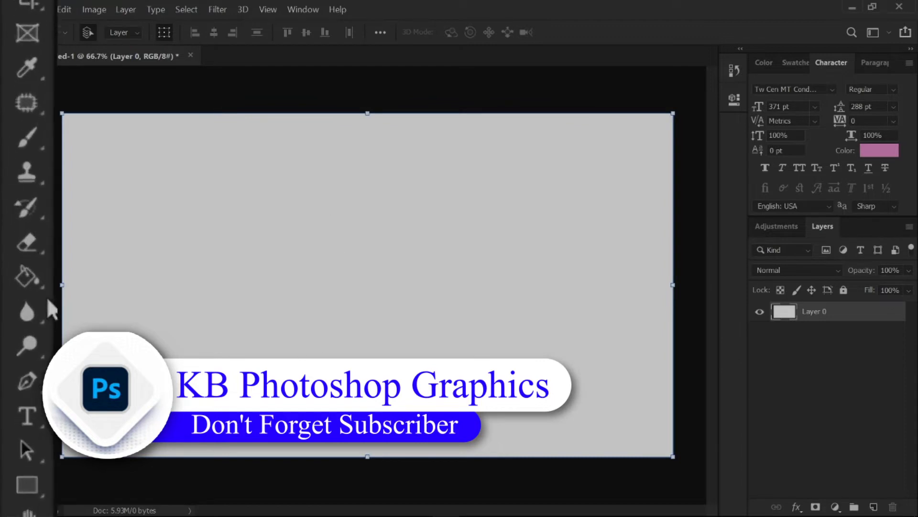
click(14, 298)
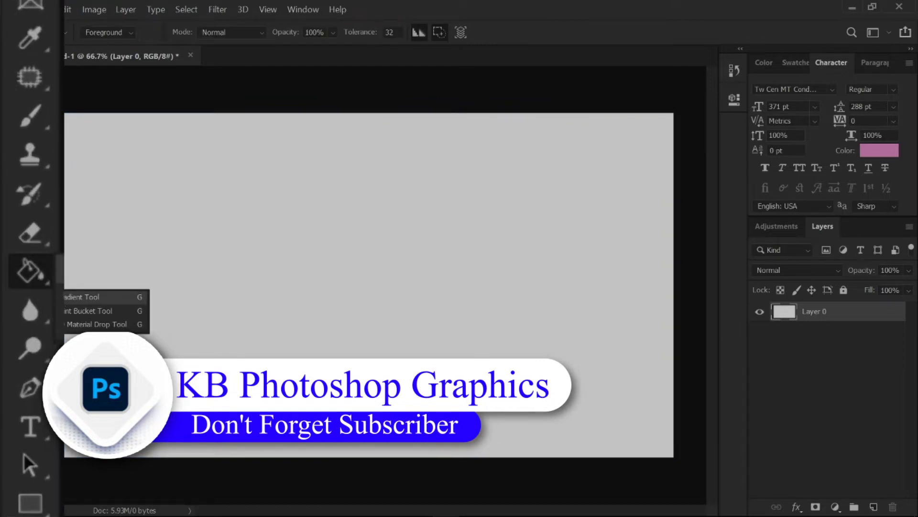
click(96, 310)
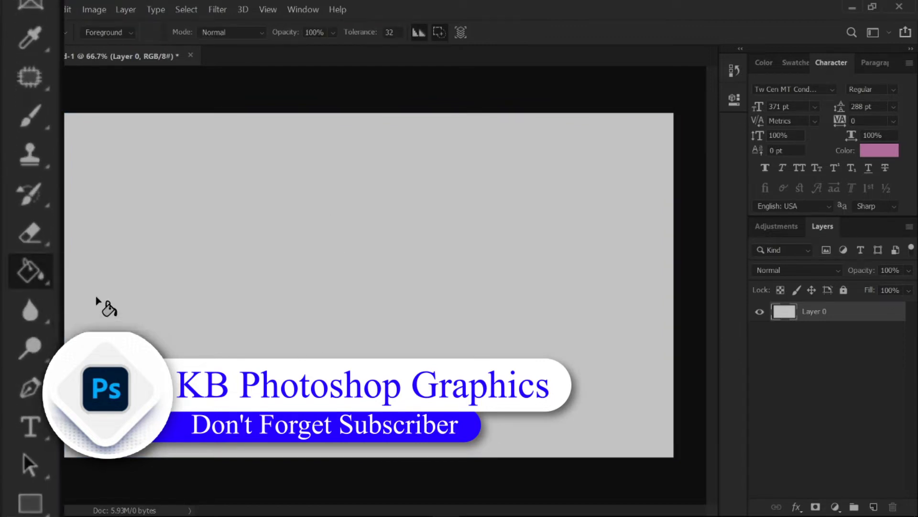
click(304, 247)
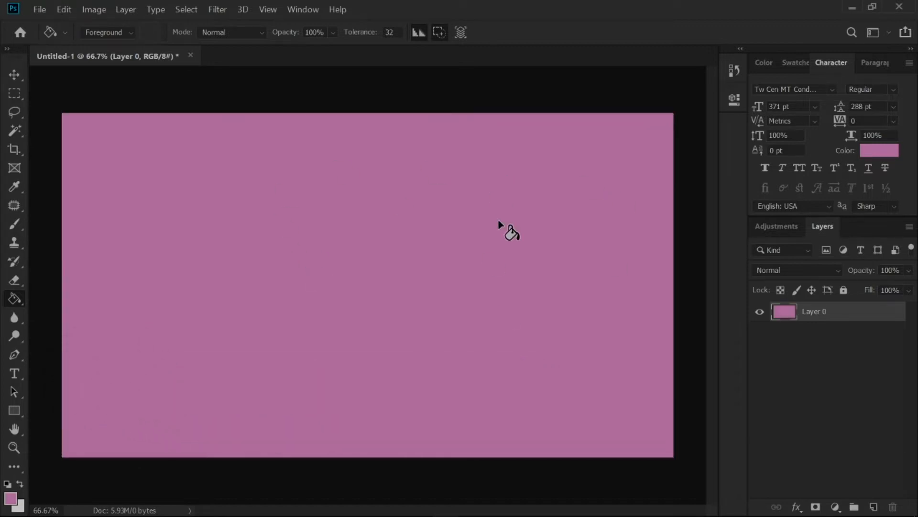
click(20, 74)
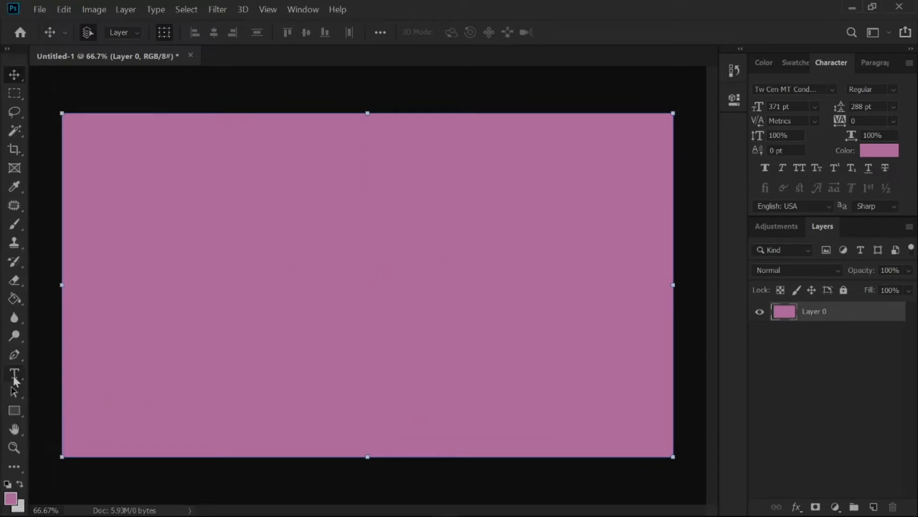
- Set up the Horizontal Type tool with white (#ffffff) as the text color
click(14, 377)
right_click(14, 376)
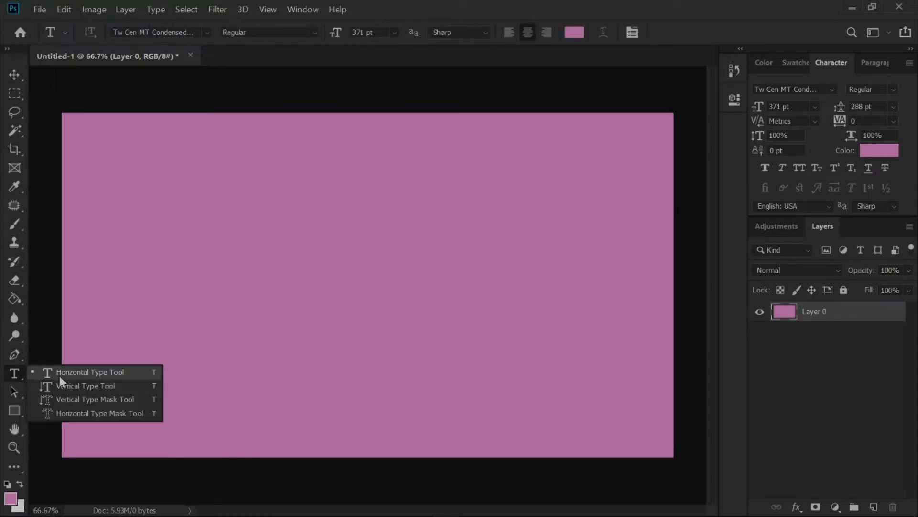
click(103, 373)
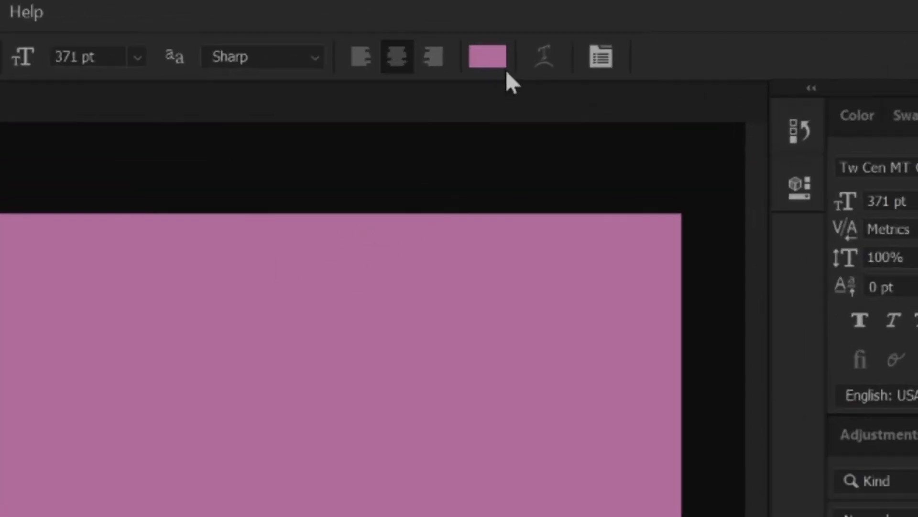
click(495, 62)
drag(459, 233, 305, 206)
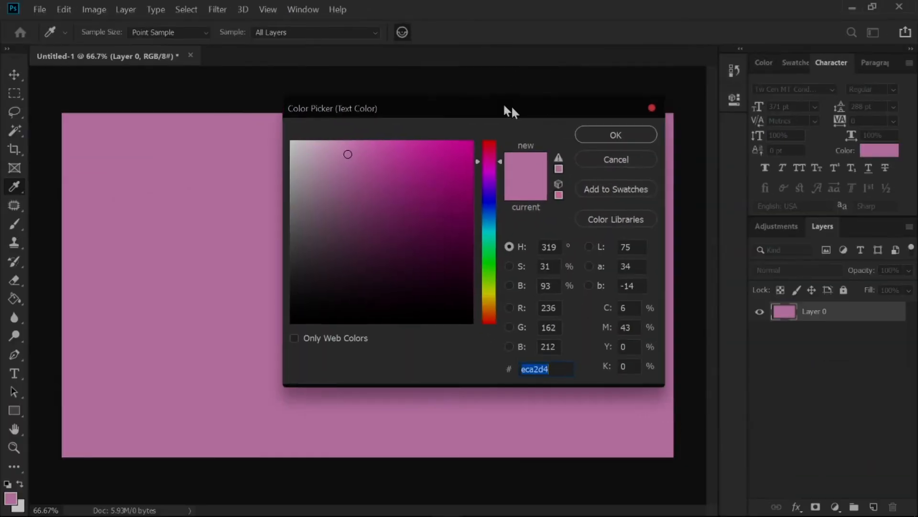
drag(481, 109, 438, 129)
drag(302, 186, 211, 146)
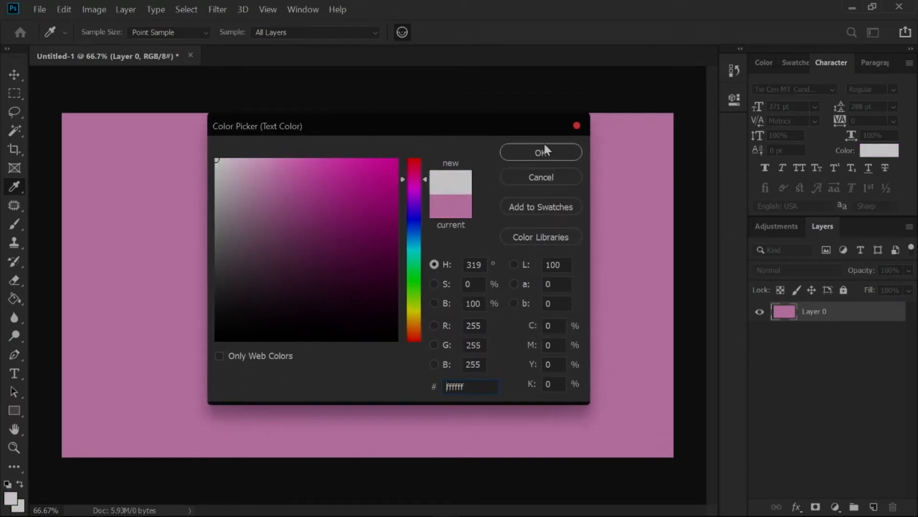
click(547, 158)
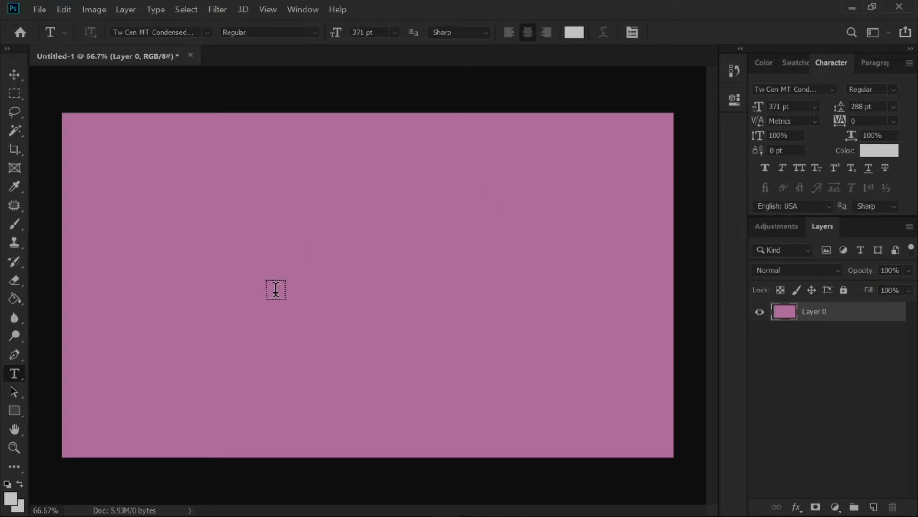
- Add centered text on the pink canvas reading "Photoshop" on the first line and "Text" on the second
click(357, 235)
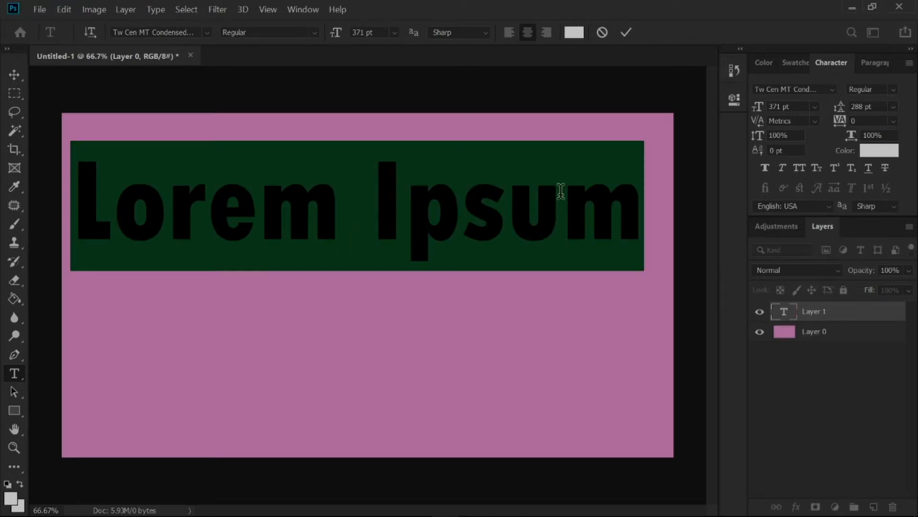
text(P)
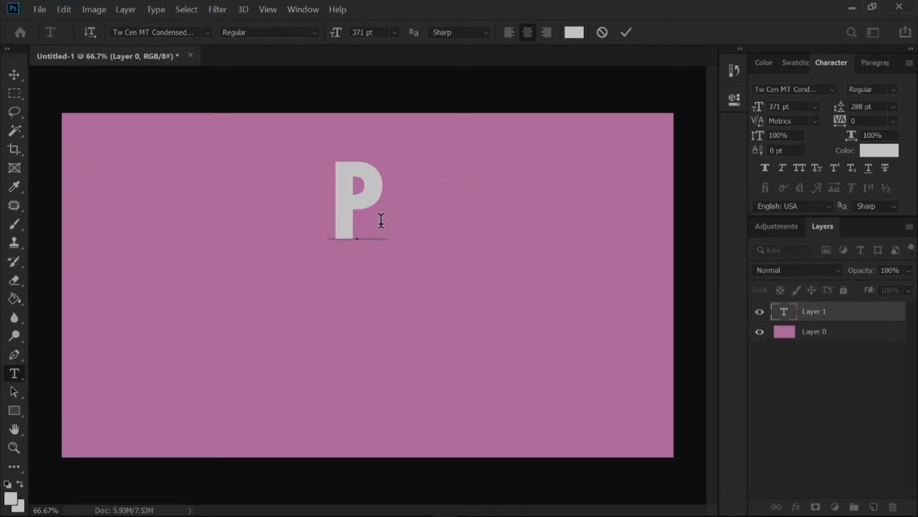
text(hotoshop)
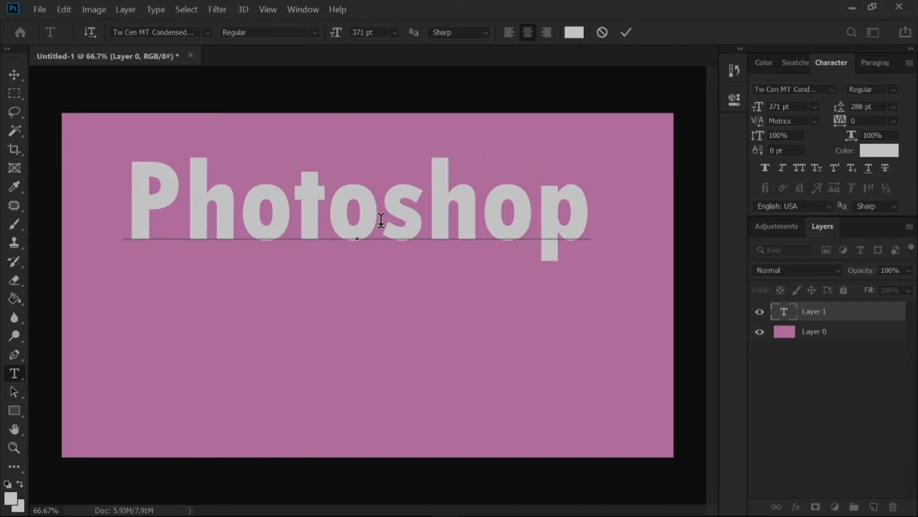
key(Return)
text(Text)
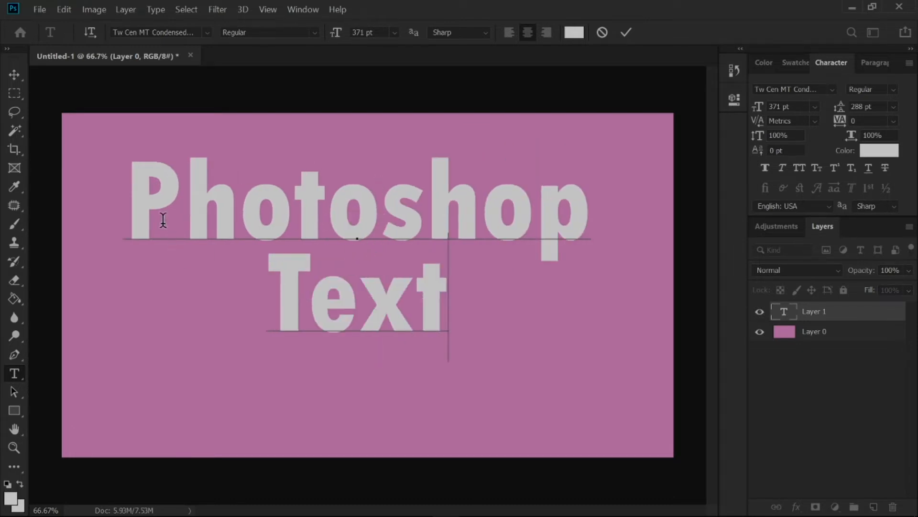
- Set the font of the whole two-line text to Tw Cen MT Condensed Extra Bold
key(ctrl+a)
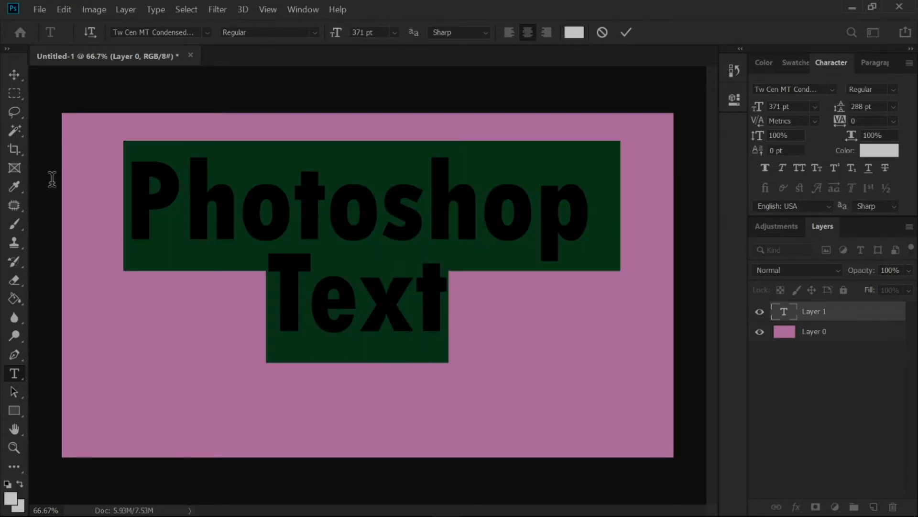
click(207, 33)
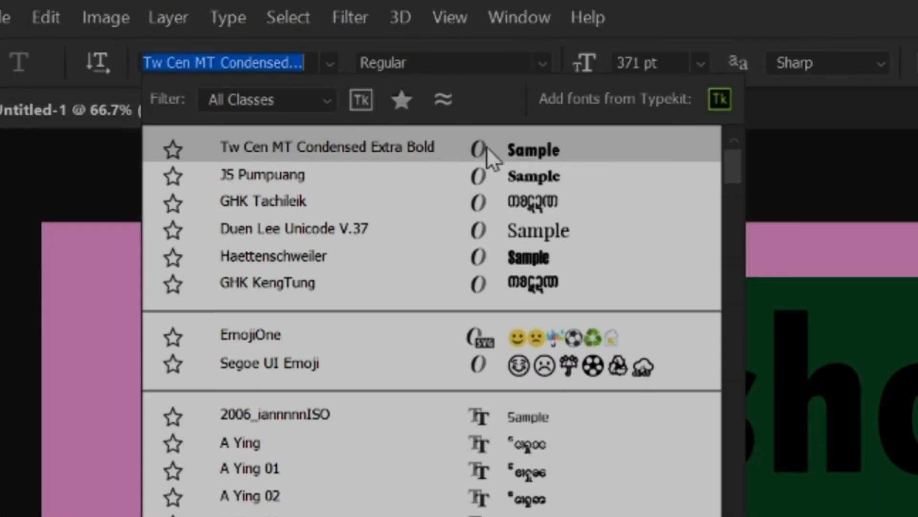
click(525, 157)
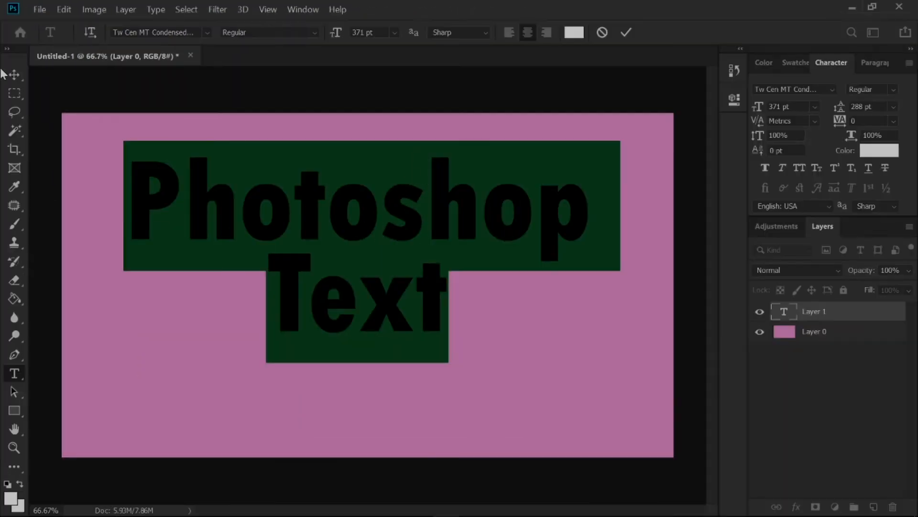
- Center the text on the canvas and scale it up proportionally to about 110%
click(14, 75)
drag(368, 205, 377, 245)
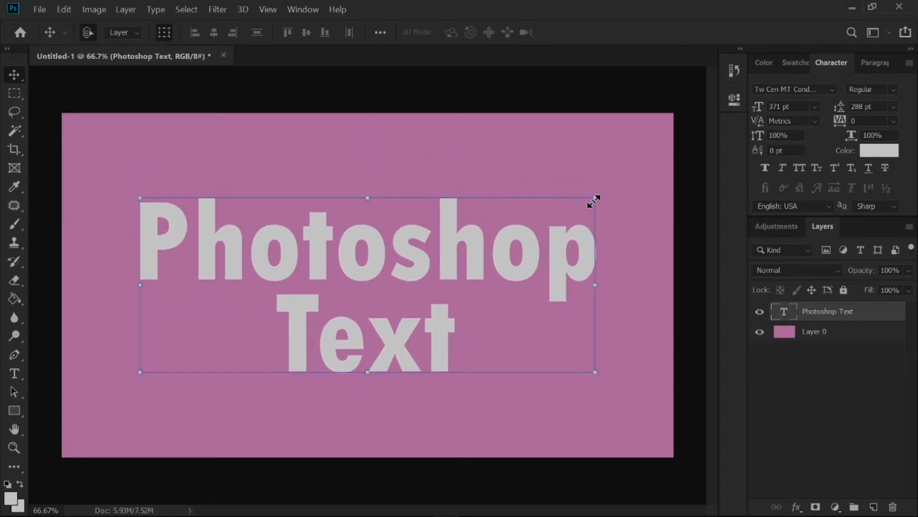
drag(593, 197, 698, 129)
drag(615, 205, 542, 247)
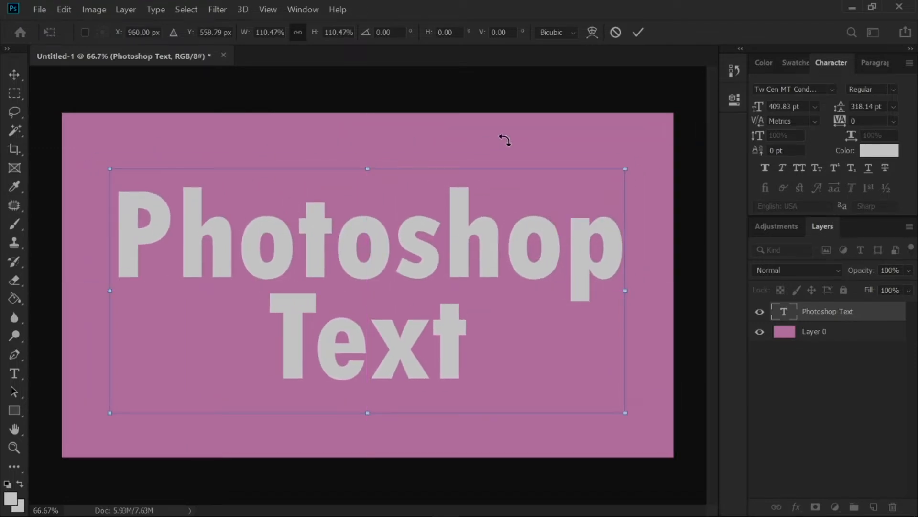
click(635, 30)
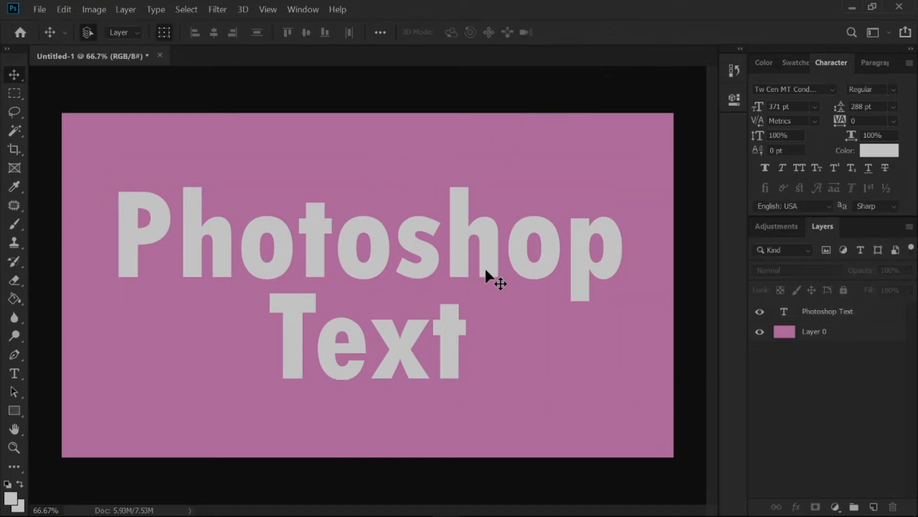
- Reduce the fill of the Photoshop Text layer to 0%
click(840, 317)
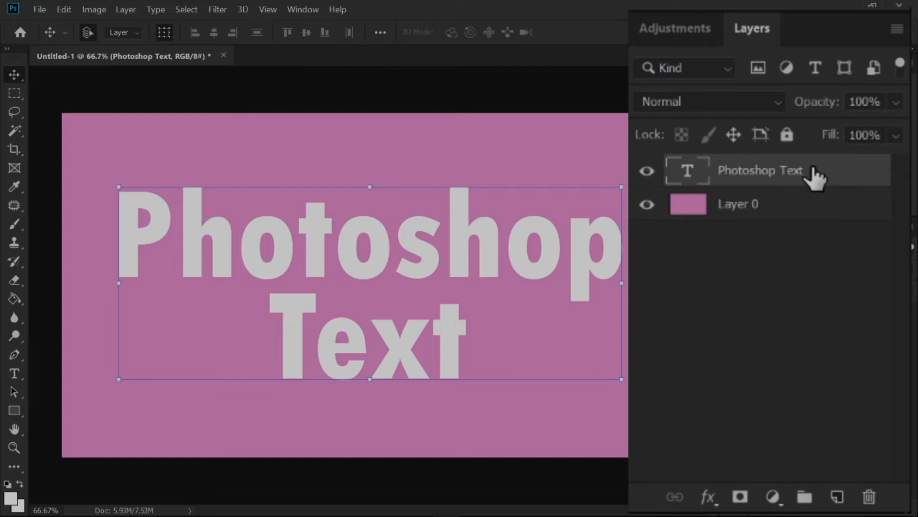
click(896, 136)
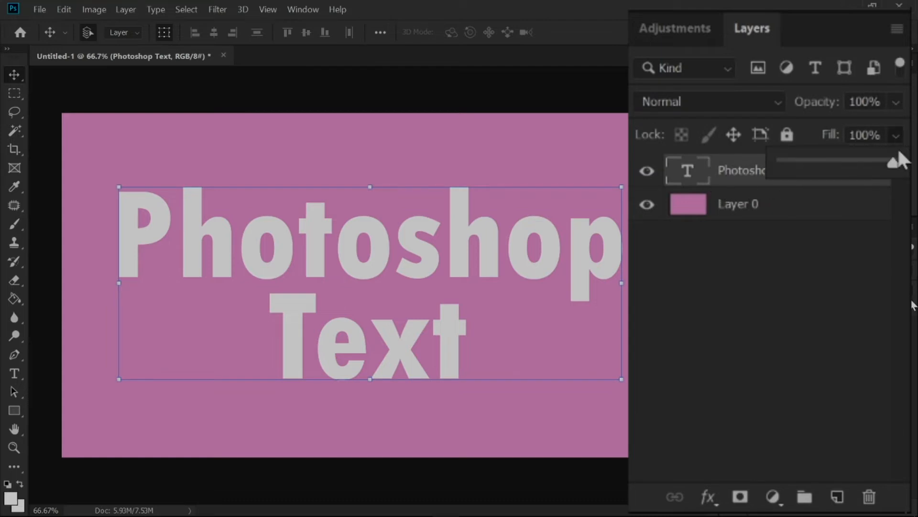
drag(891, 164, 779, 167)
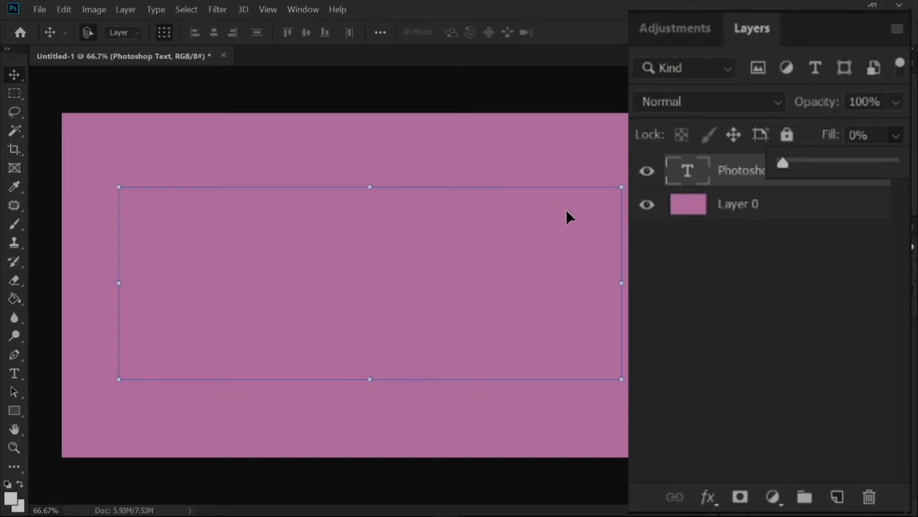
click(713, 287)
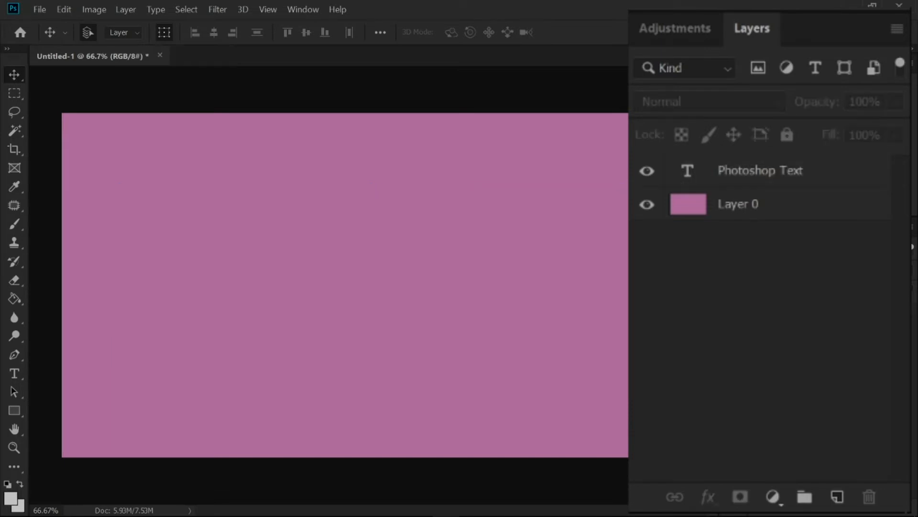
- Open the layer style settings of the Photoshop Text layer, enable Bevel & Emboss and show its options
click(768, 173)
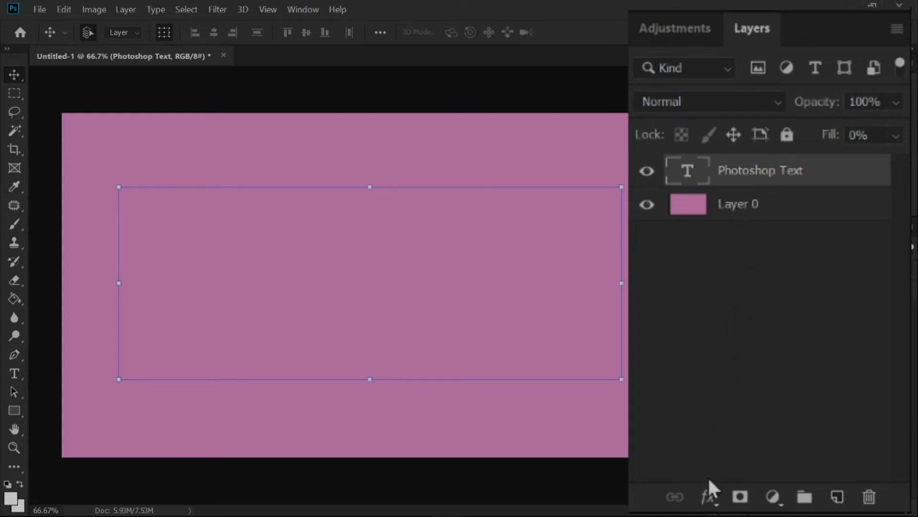
click(708, 497)
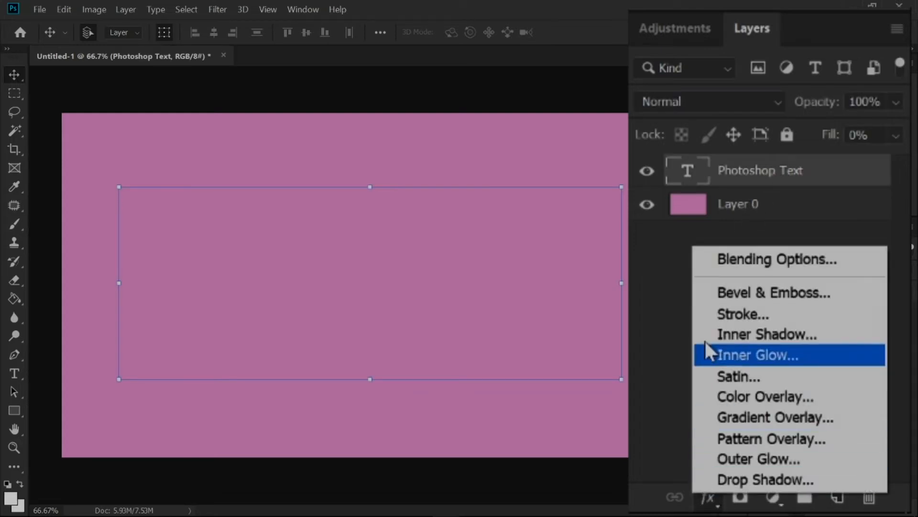
click(797, 263)
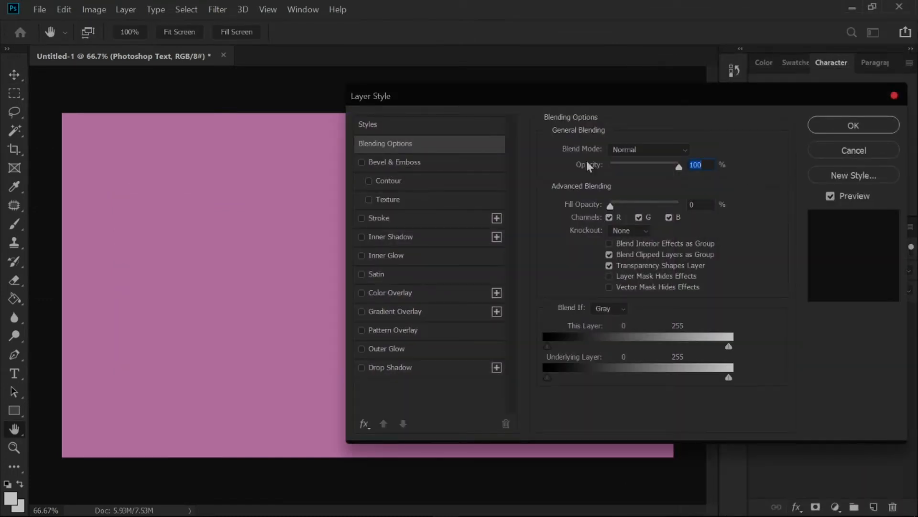
drag(598, 93, 688, 99)
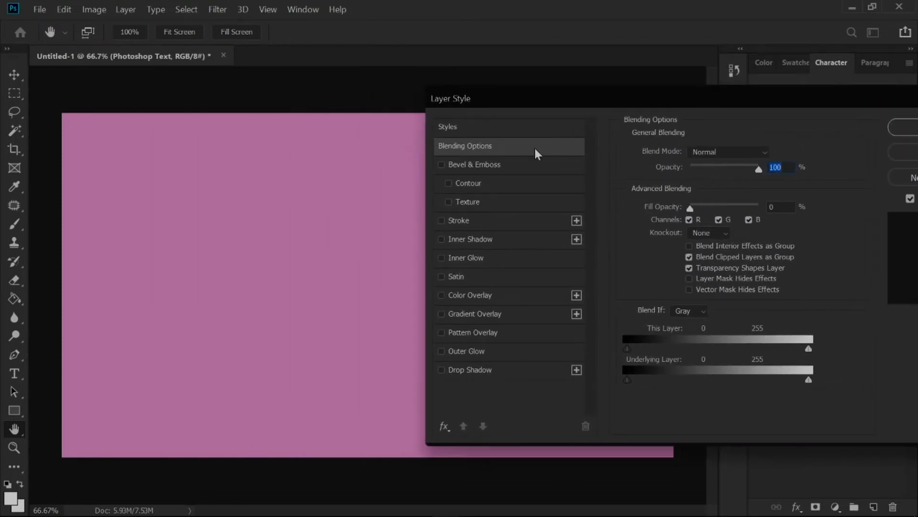
click(441, 165)
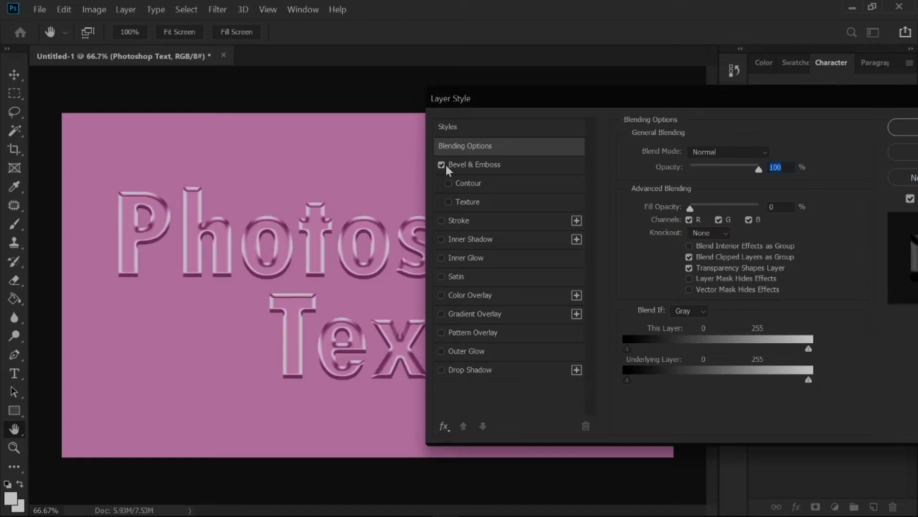
click(522, 167)
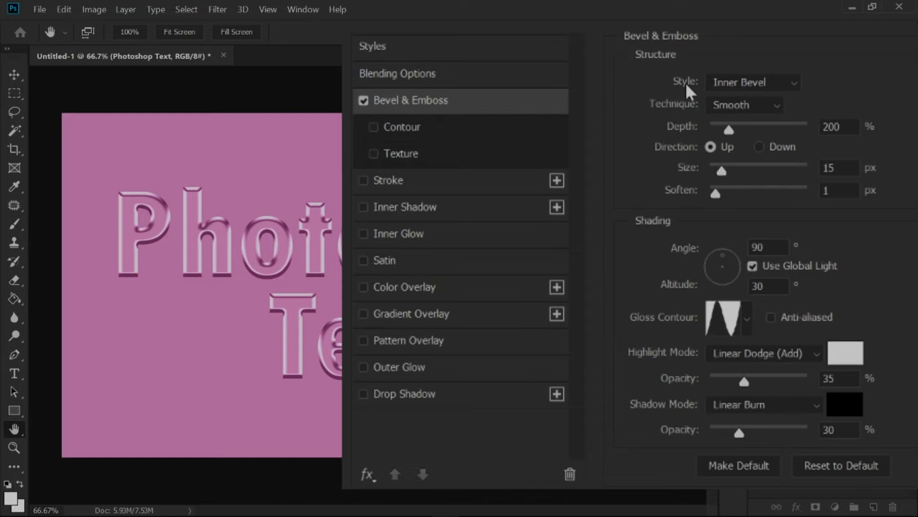
- Set the Bevel & Emboss style to Inner Bevel and its technique to Smooth
click(743, 84)
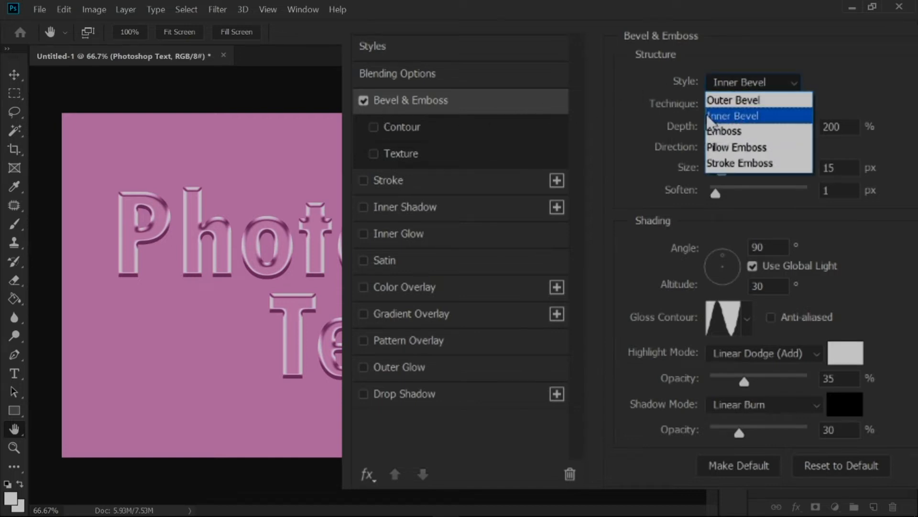
click(764, 118)
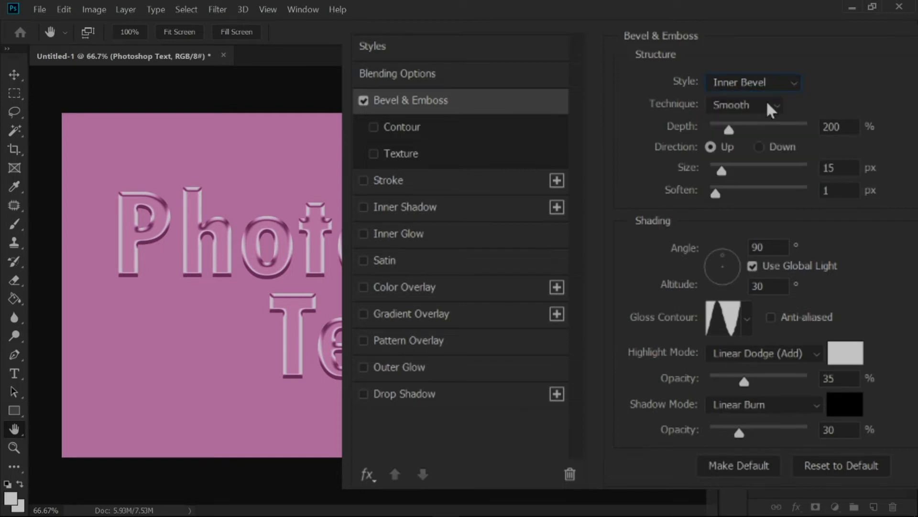
click(749, 107)
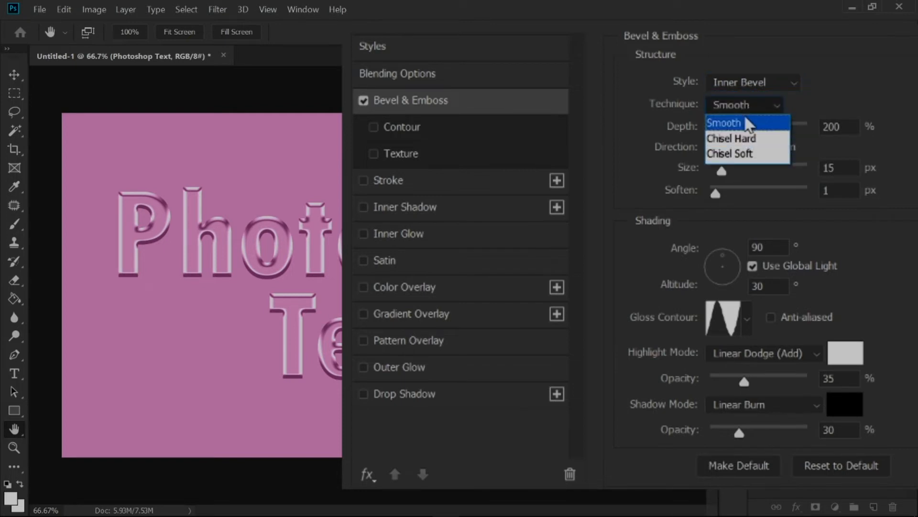
click(737, 126)
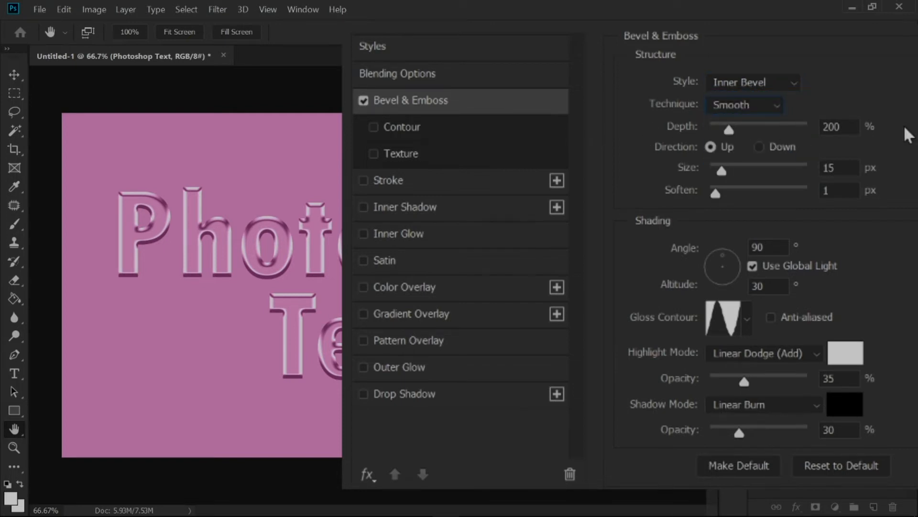
- Set the bevel's depth to 200% and its size to 15 px
key(Tab)
text(100)
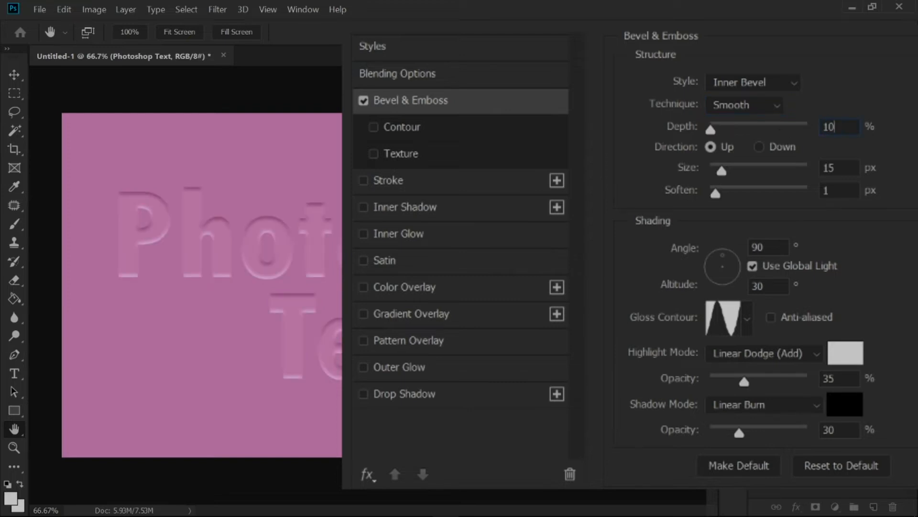
key(BackSpace)
key(BackSpace)
key(BackSpace)
text(200)
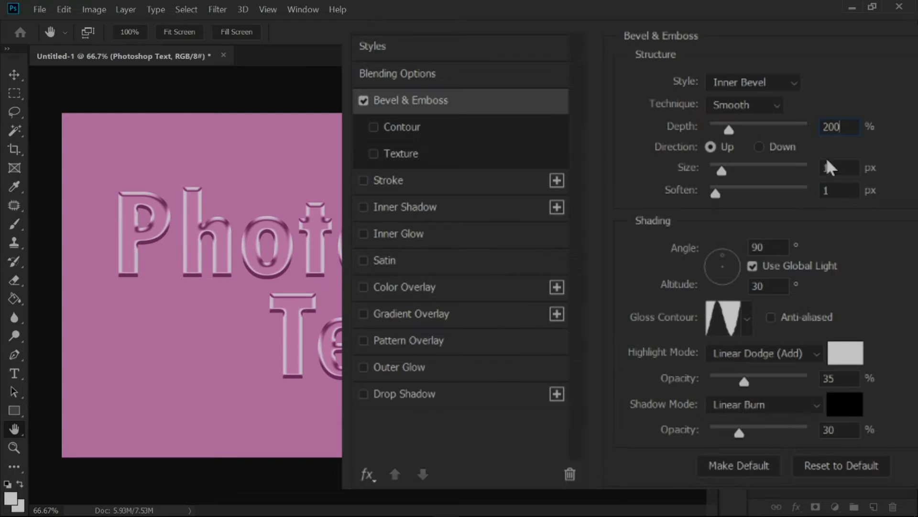
key(ctrl+a)
key(Tab)
text(15)
- Set the bevel's shading angle to 120° and its altitude to 30°
key(Tab)
text(120)
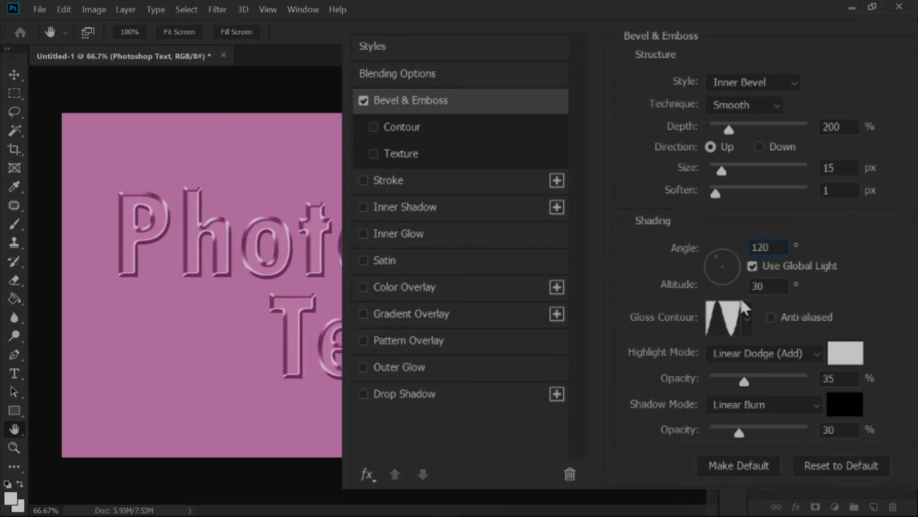
click(868, 281)
key(Tab)
text(30)
click(849, 297)
- Choose the Ring preset as the bevel's gloss contour
click(723, 322)
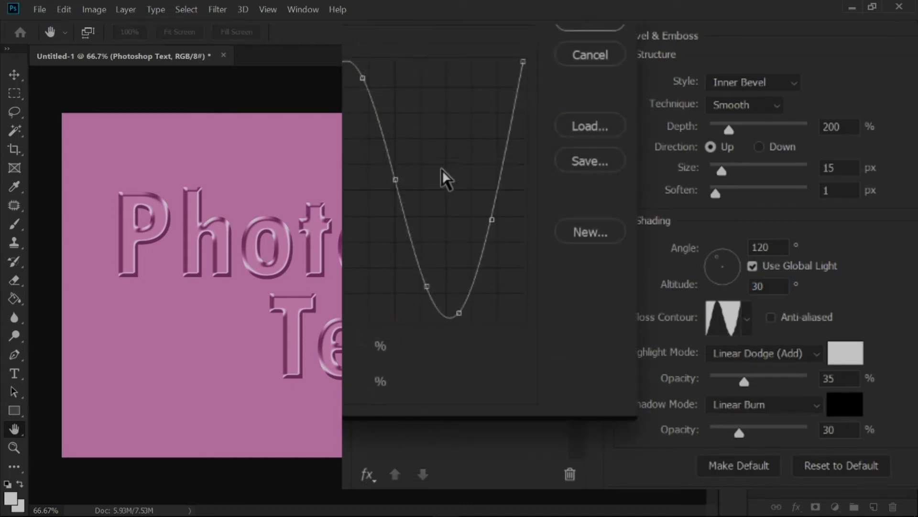
click(395, 26)
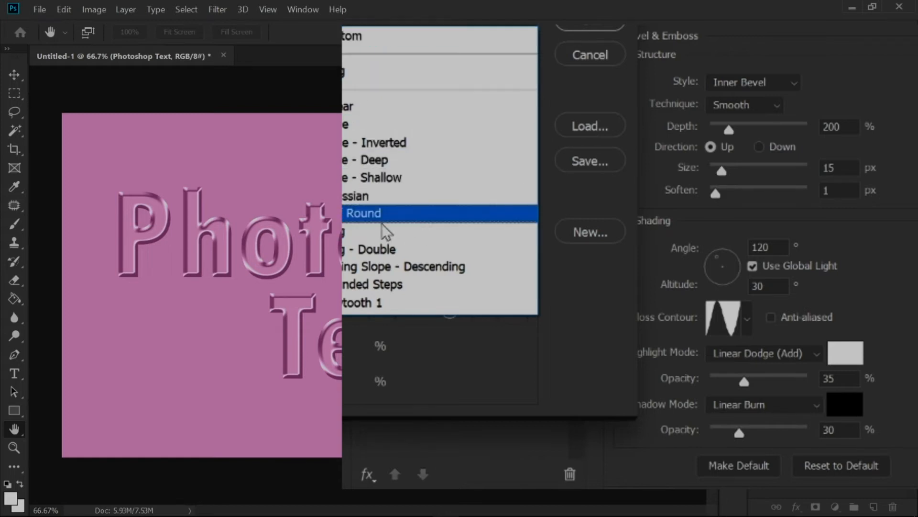
click(345, 233)
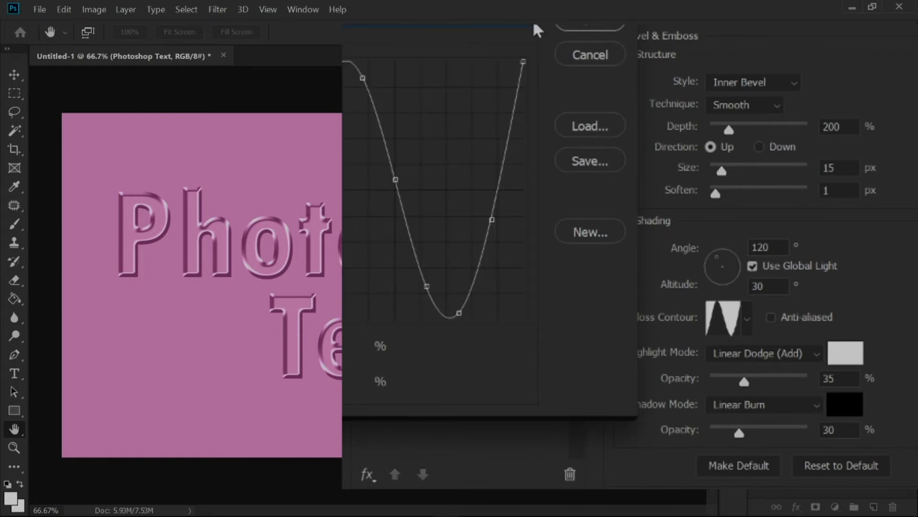
click(601, 28)
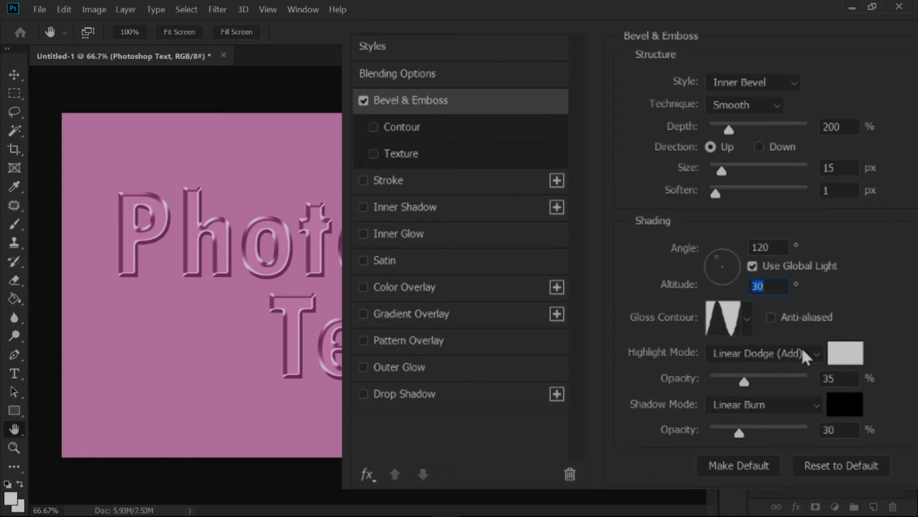
- Set the bevel's highlight mode to Linear Dodge (Add) with 35% opacity
click(780, 354)
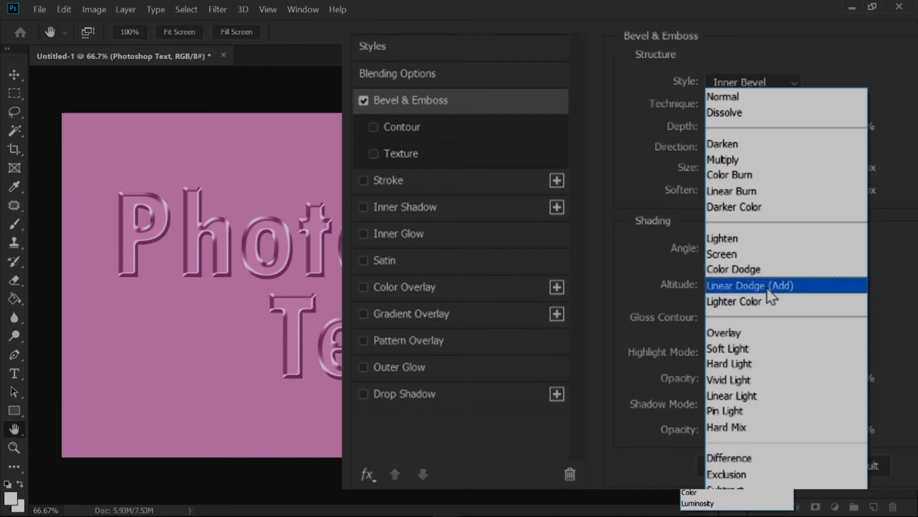
click(804, 287)
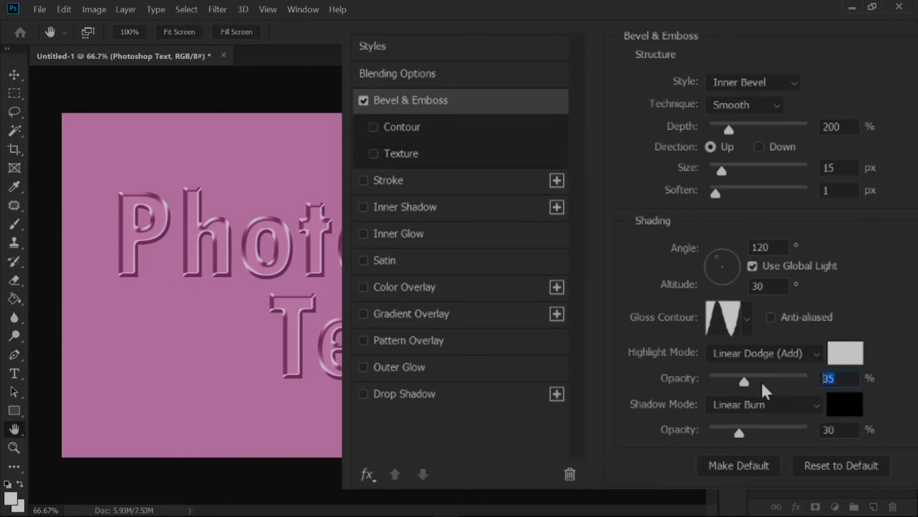
text(35)
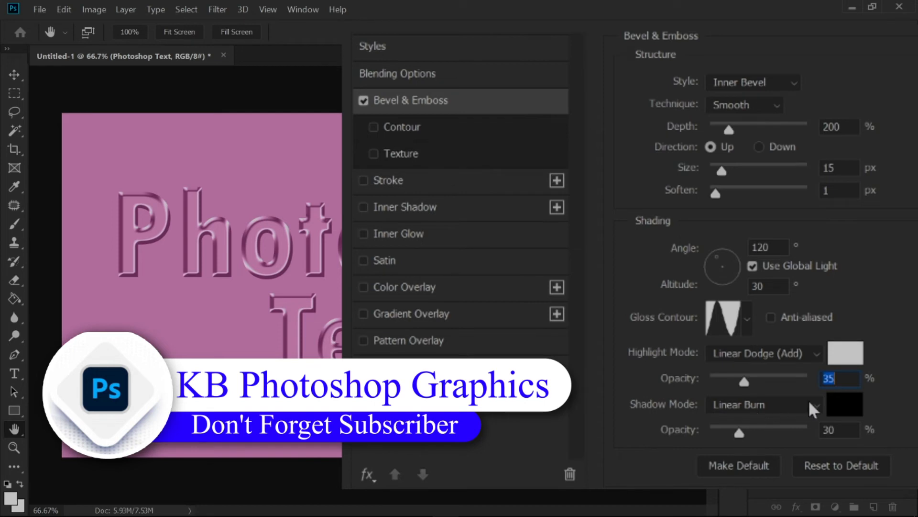
- Set the bevel's shadow mode to Linear Burn with 30% opacity
click(799, 409)
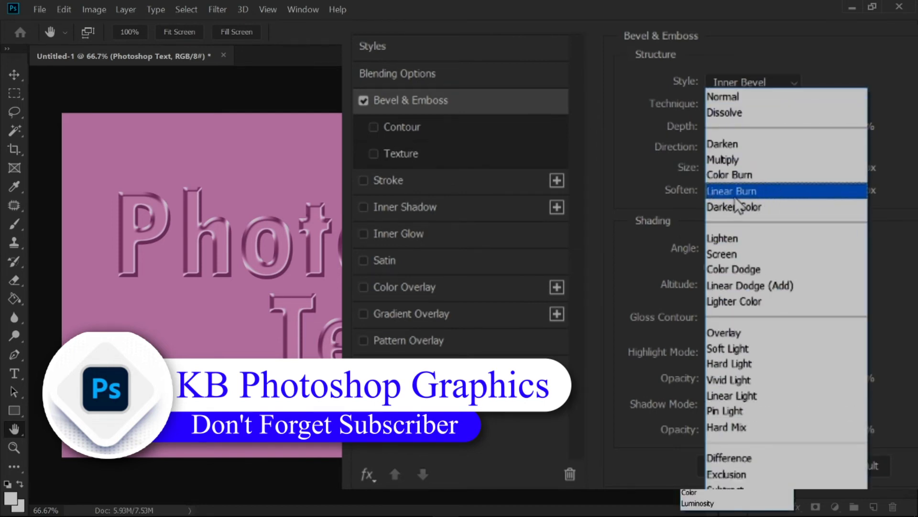
click(796, 192)
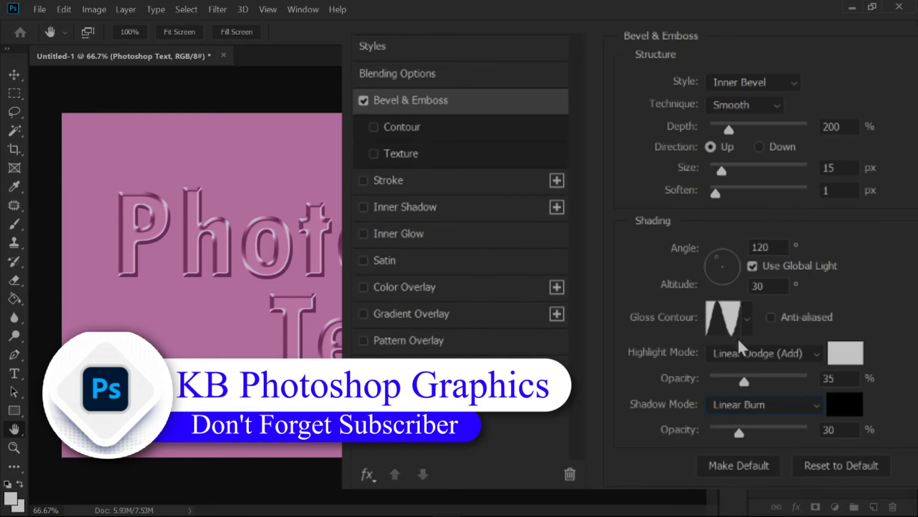
click(833, 430)
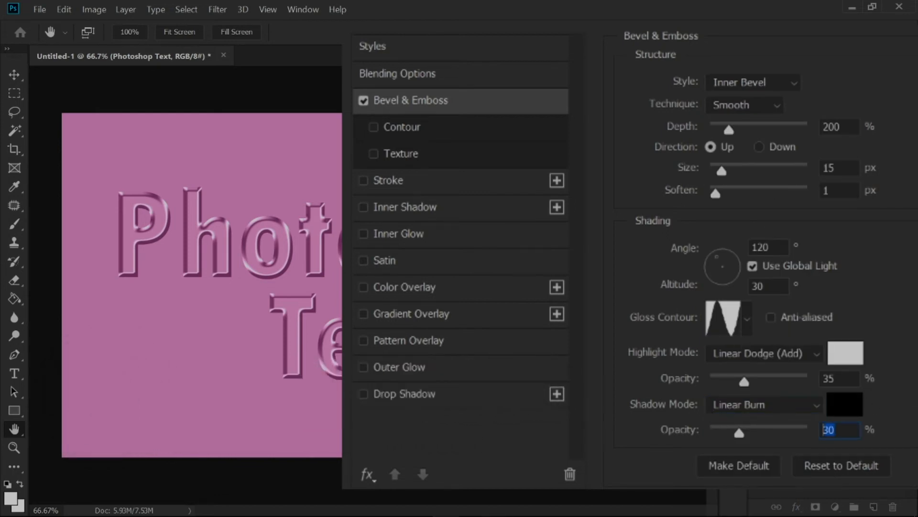
text(30)
- Enable the bevel's Contour option with a 50% range and the Ring contour shape
click(418, 130)
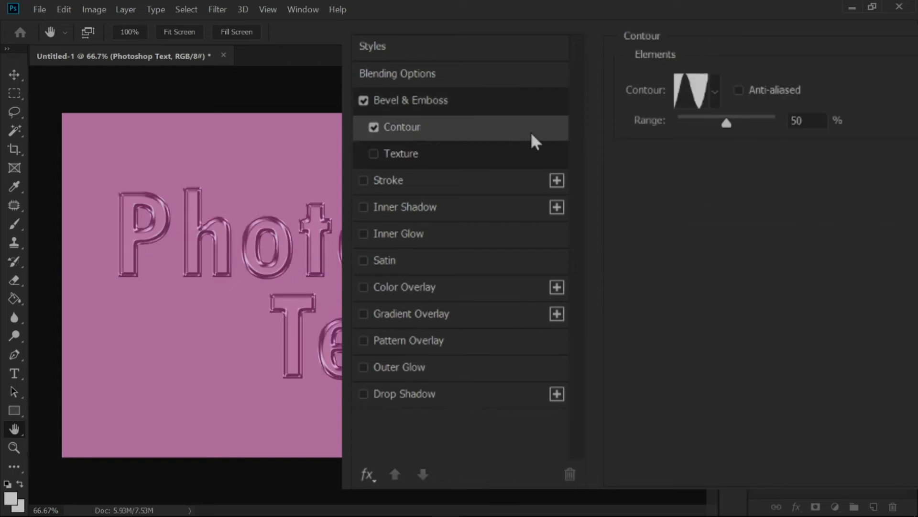
drag(734, 122, 778, 123)
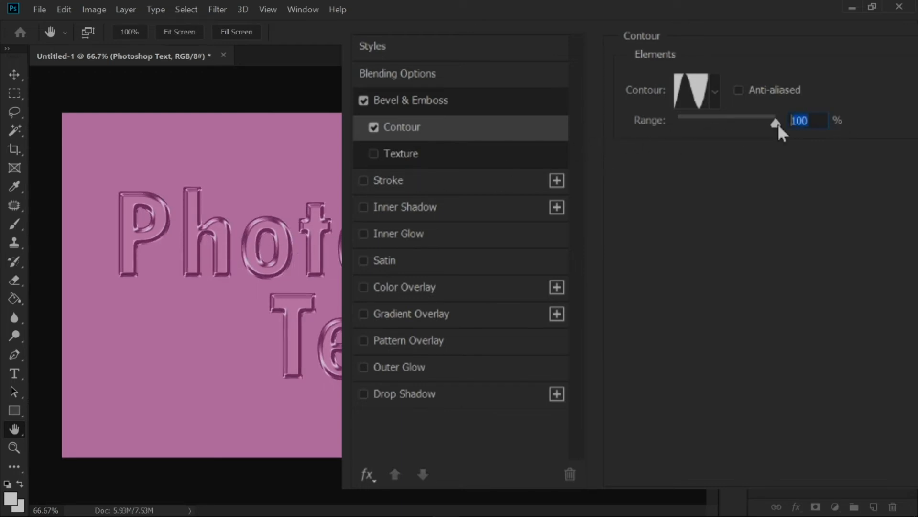
text(50)
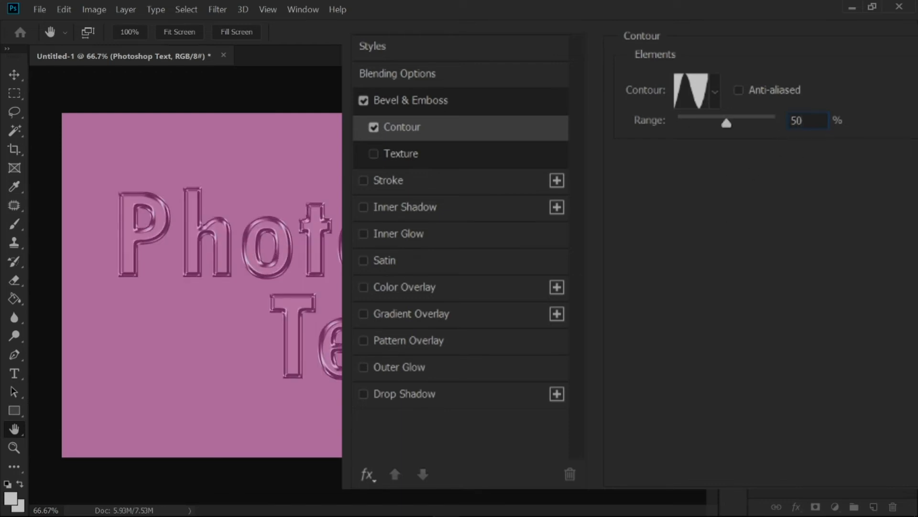
click(714, 92)
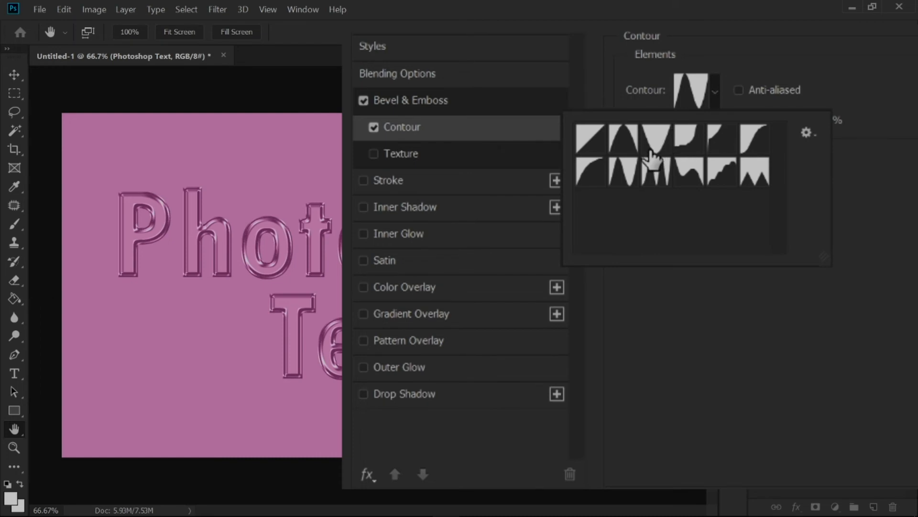
click(623, 175)
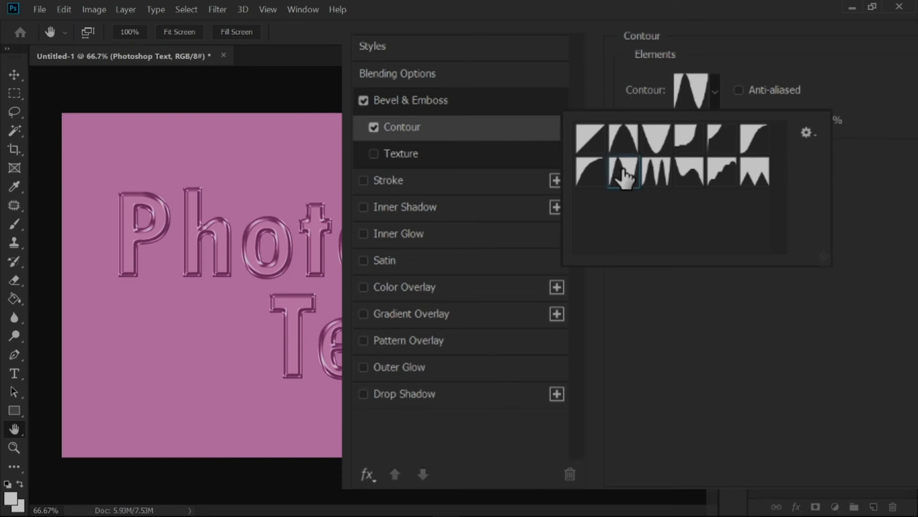
click(700, 308)
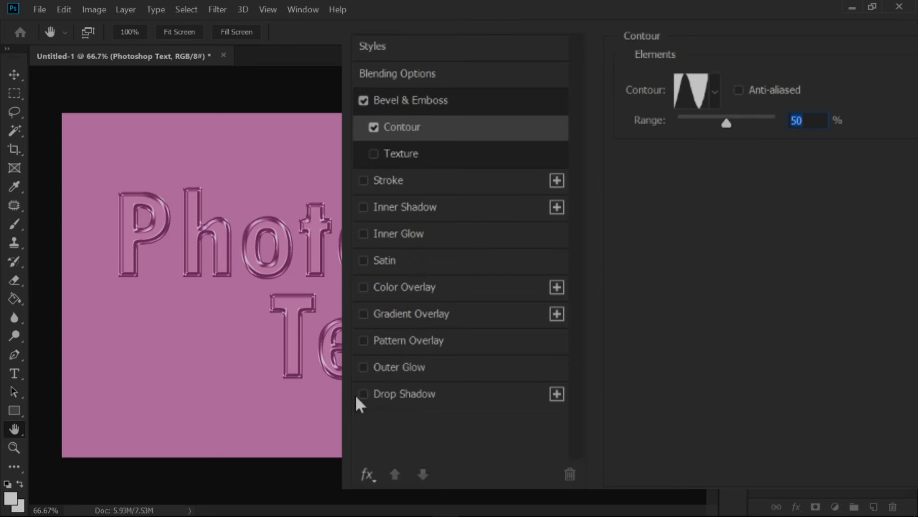
- Add a Drop Shadow to the text with the Multiply blend mode and 33% opacity
click(454, 403)
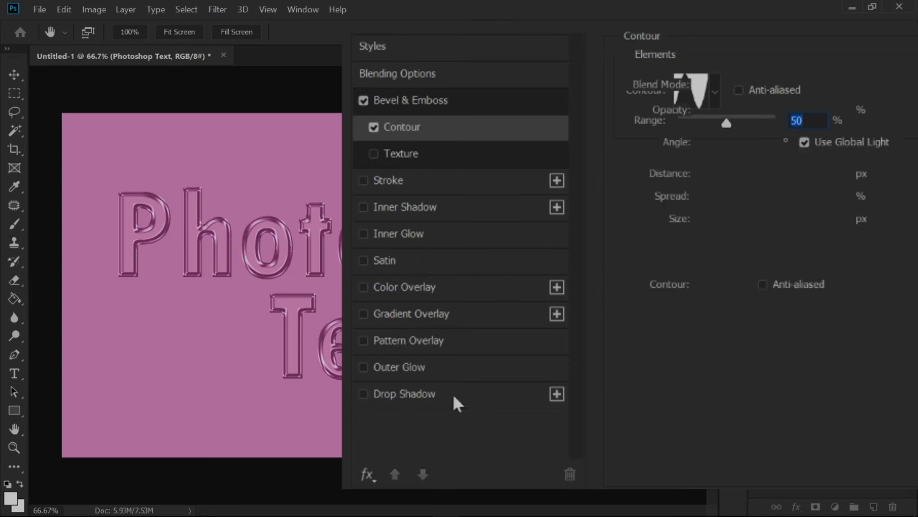
drag(540, 14, 561, 11)
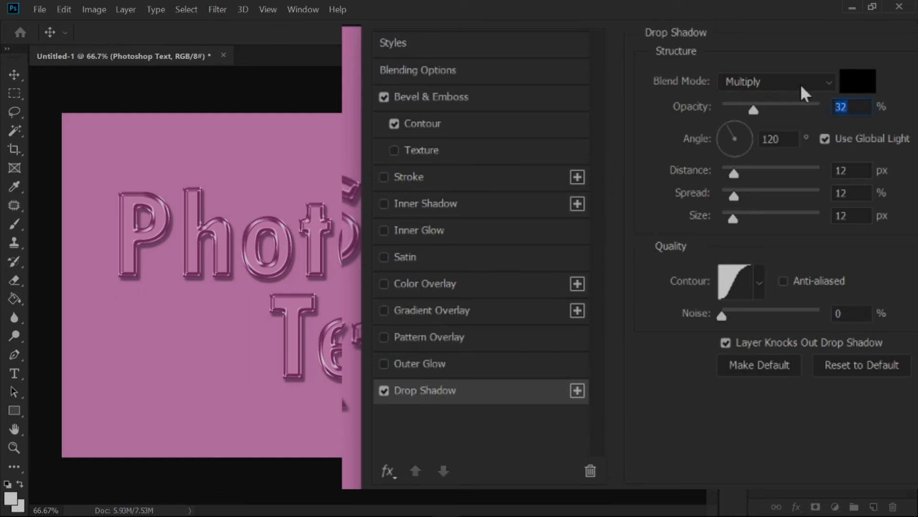
click(813, 87)
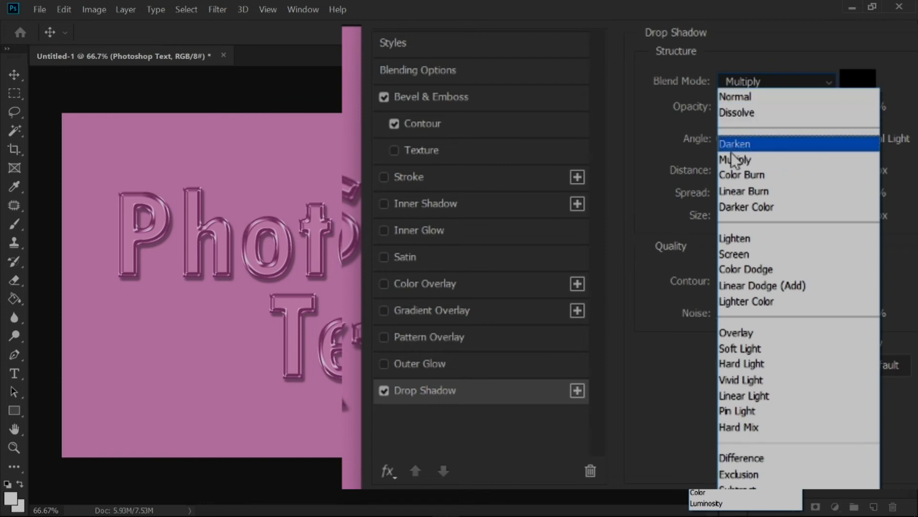
click(760, 164)
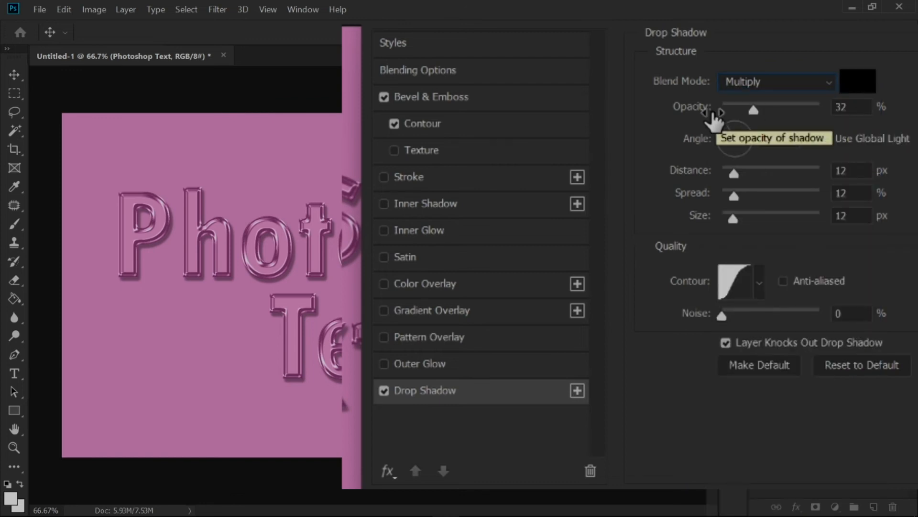
double_click(842, 109)
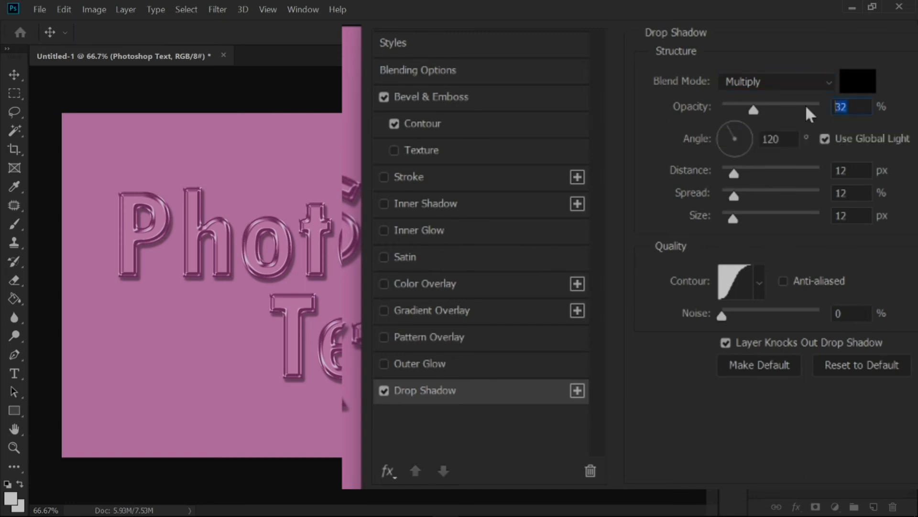
text(33)
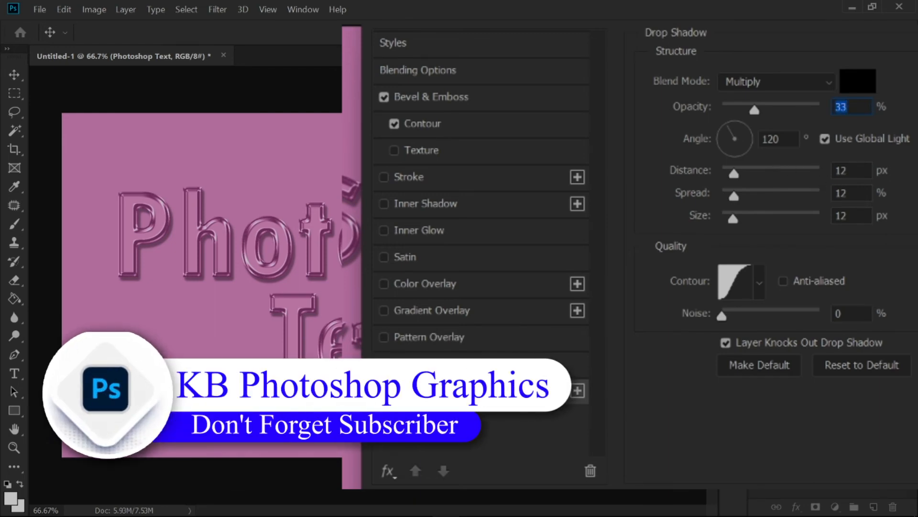
- Set the drop shadow's distance to 11 px, spread to 11% and size to 11 px, and apply the layer styles
key(Tab)
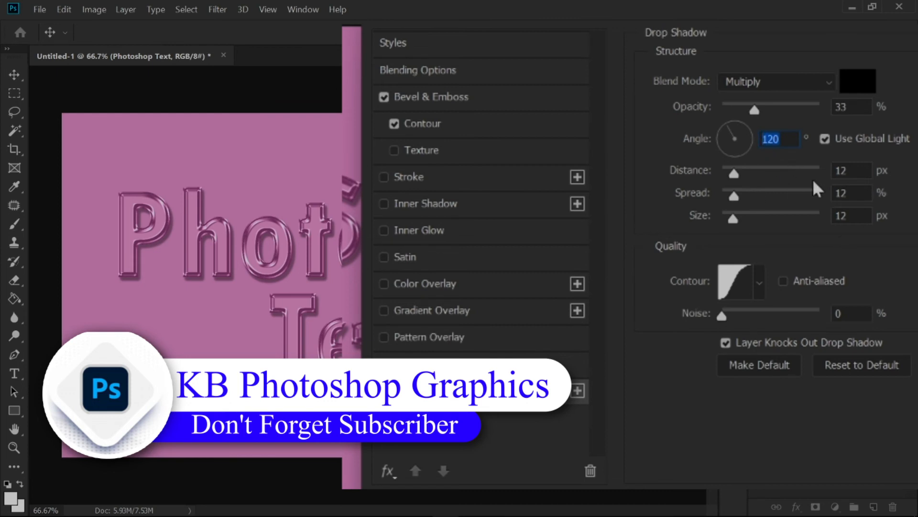
key(Tab)
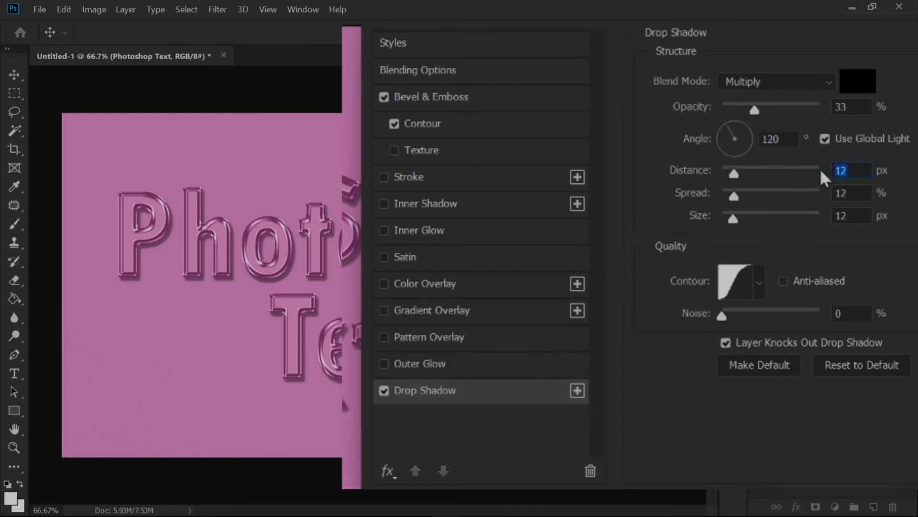
text(11)
key(Tab)
text(1111)
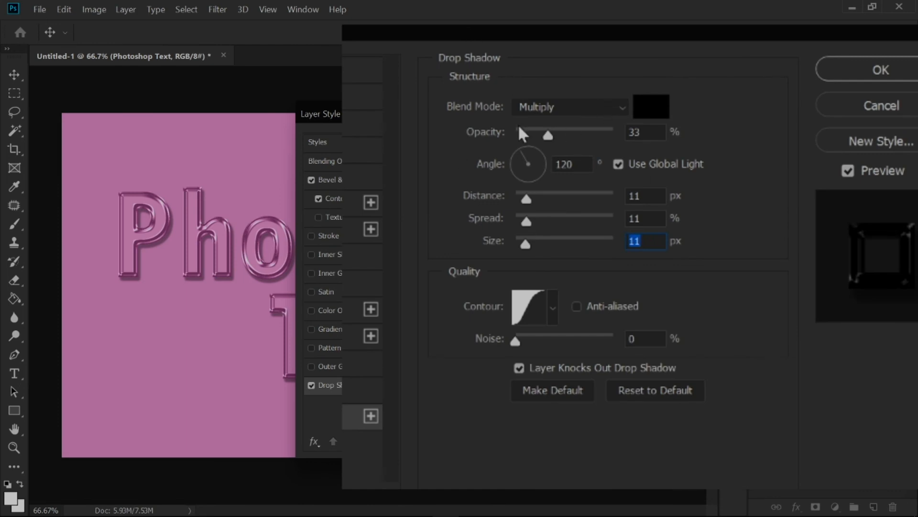
click(858, 75)
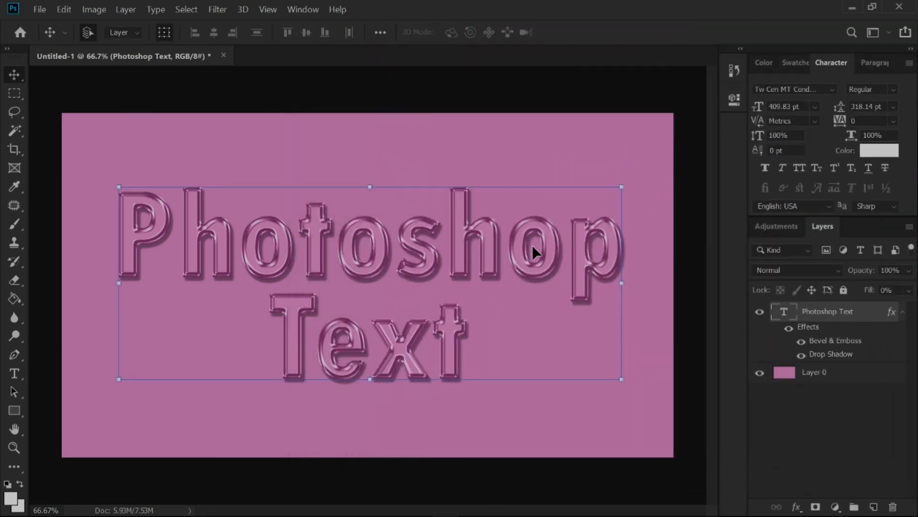
- Duplicate the "Photoshop Text" layer together with its layer styles to intensify the embossed effect
scroll(432, 297, up, 3)
scroll(433, 297, down, 3)
scroll(432, 296, up, 1)
scroll(433, 297, down, 1)
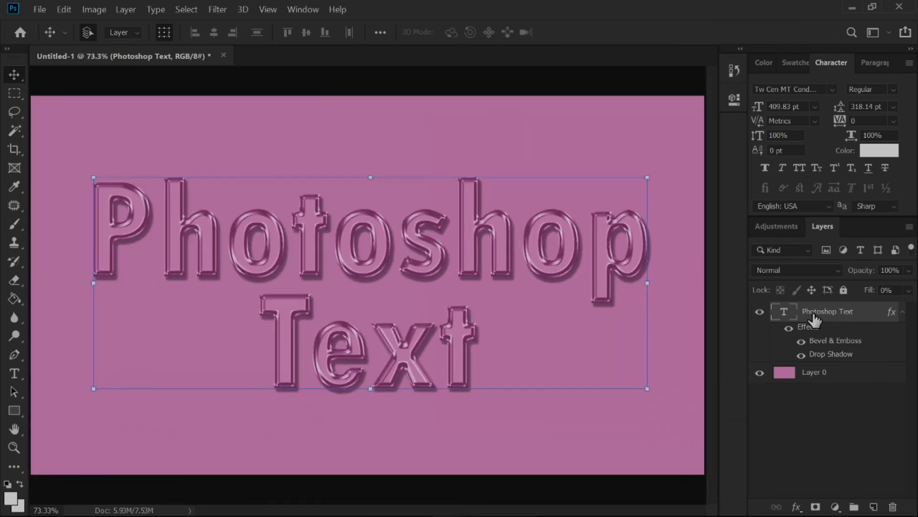
drag(830, 315, 873, 507)
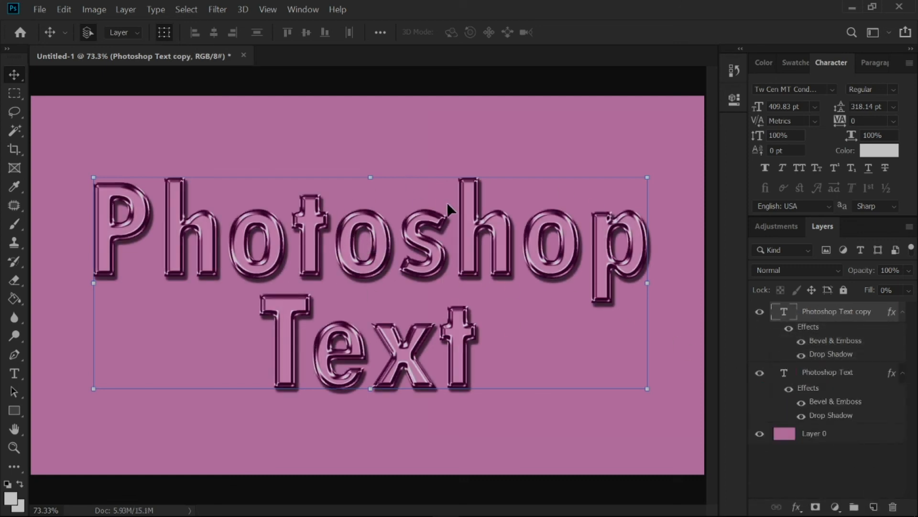
- Deselect the duplicated text layer so that no layer is active
scroll(420, 276, up, 3)
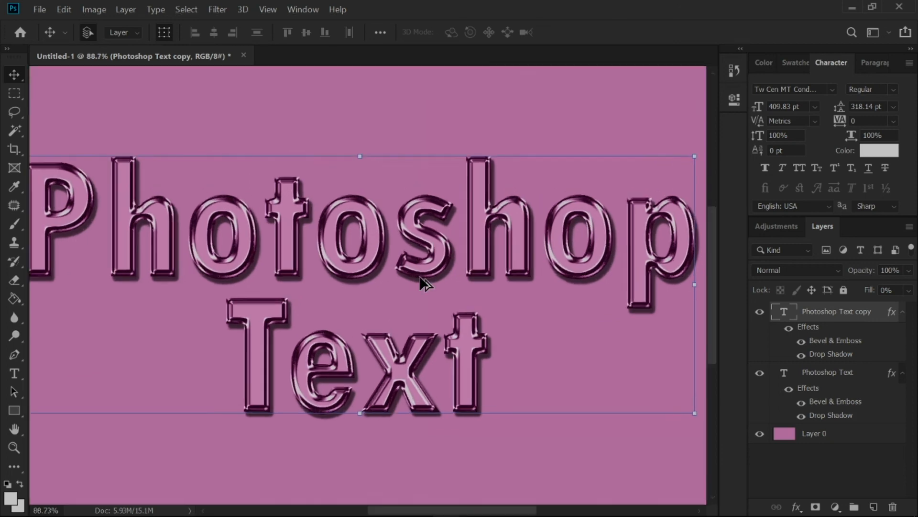
scroll(420, 276, down, 2)
scroll(420, 277, down, 4)
scroll(419, 277, up, 2)
click(682, 308)
- Examine the embossed lettering's bevel edges, highlights and shadow up close and at full canvas view
scroll(366, 305, up, 2)
scroll(367, 305, down, 2)
scroll(366, 306, up, 2)
scroll(365, 304, down, 2)
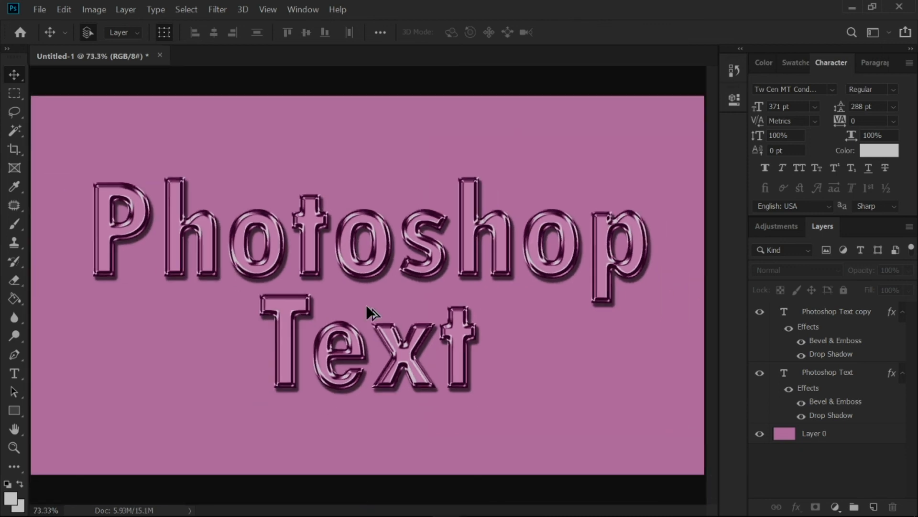
scroll(366, 304, up, 2)
scroll(366, 304, down, 2)
scroll(366, 305, up, 2)
scroll(368, 305, down, 1)
scroll(376, 306, up, 1)
scroll(377, 306, down, 1)
scroll(377, 306, down, 1)
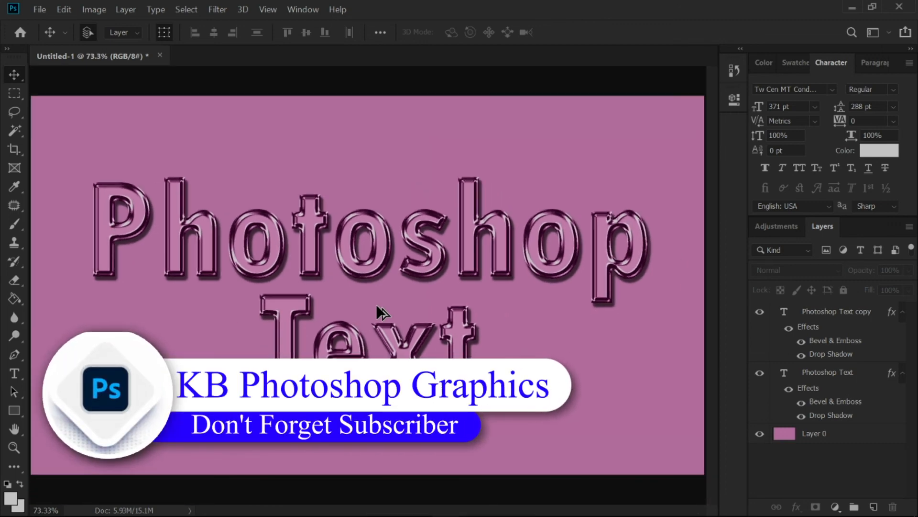
scroll(376, 307, up, 2)
scroll(377, 306, down, 2)
scroll(376, 306, up, 3)
scroll(377, 306, up, 1)
scroll(377, 306, down, 2)
scroll(377, 306, down, 1)
scroll(377, 306, up, 1)
scroll(377, 306, down, 1)
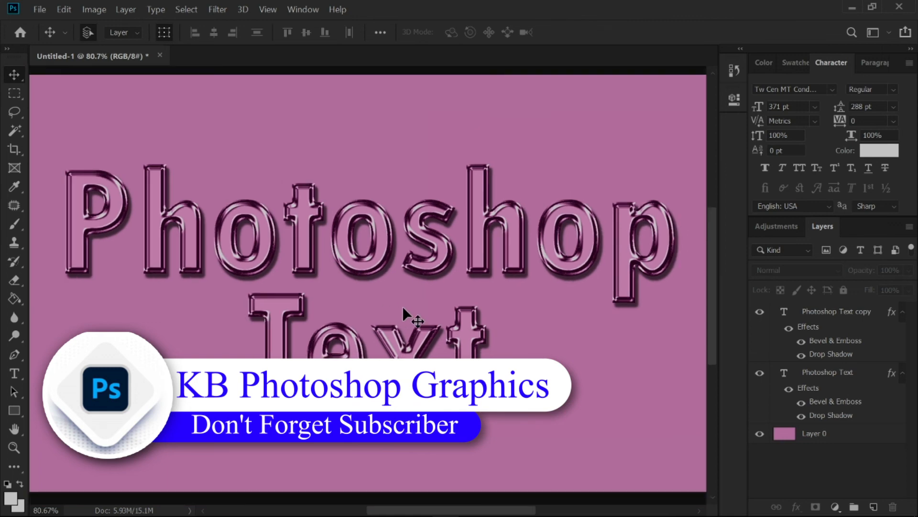